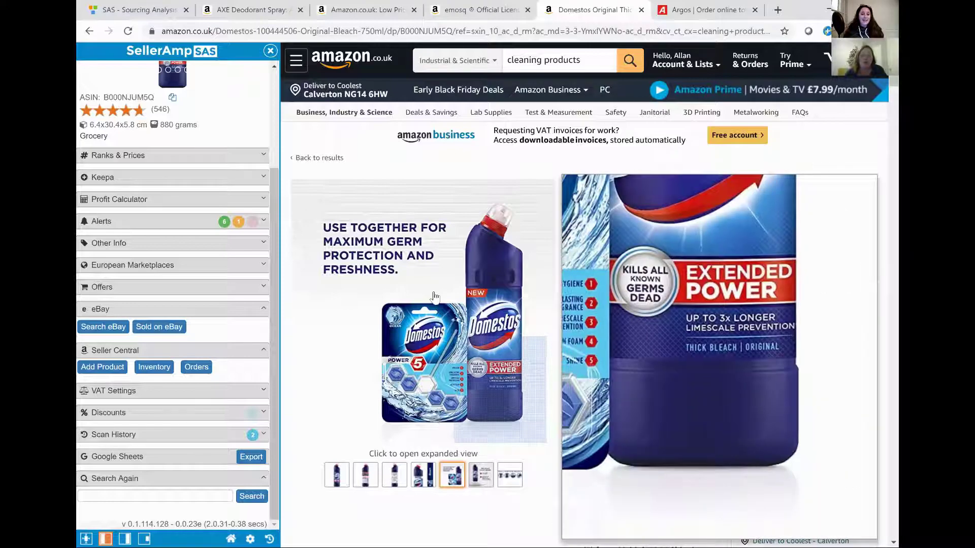
Switch to the Argos tab and open its Baby Offers page
{"action": "scroll", "coordinate": [348, 147], "scroll_direction": "down", "scroll_amount": 1}
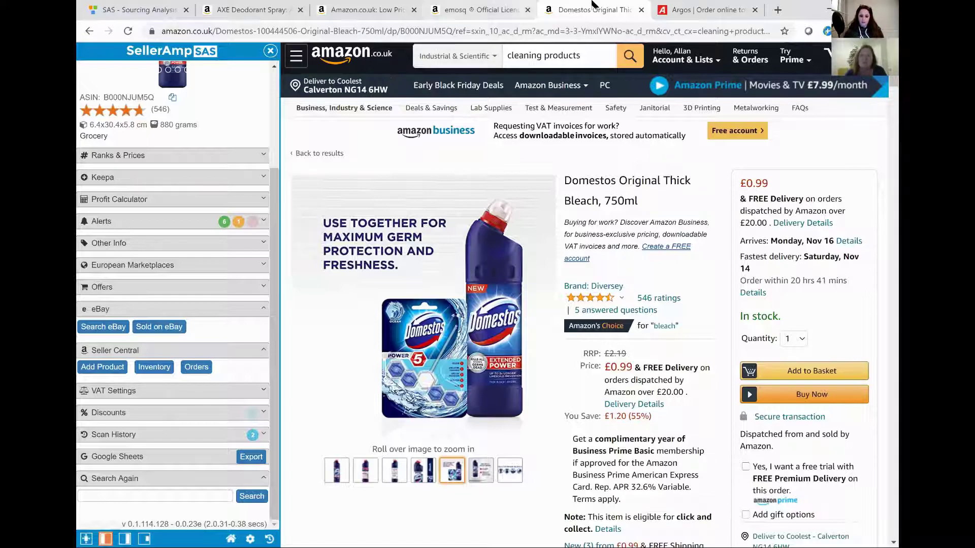
{"action": "left_click", "coordinate": [685, 13]}
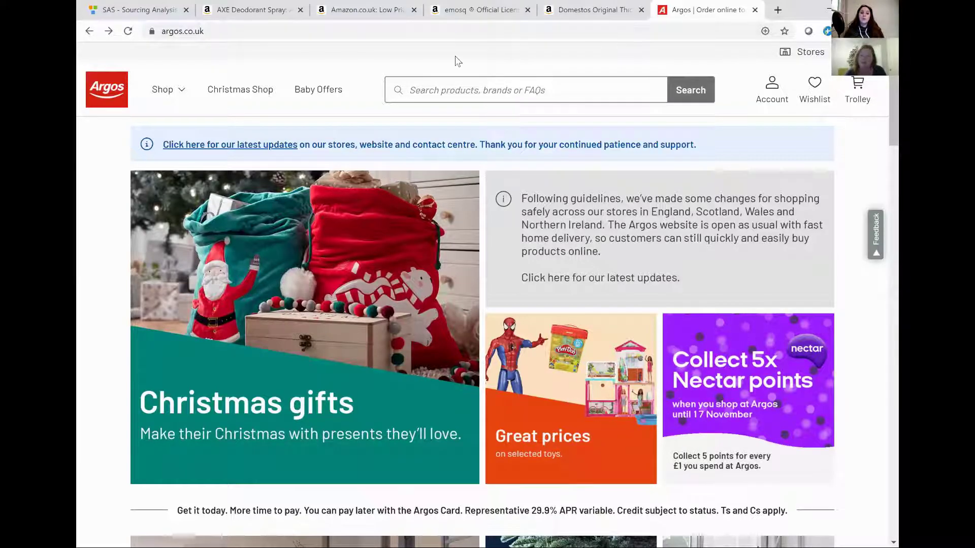
{"action": "left_click", "coordinate": [319, 90]}
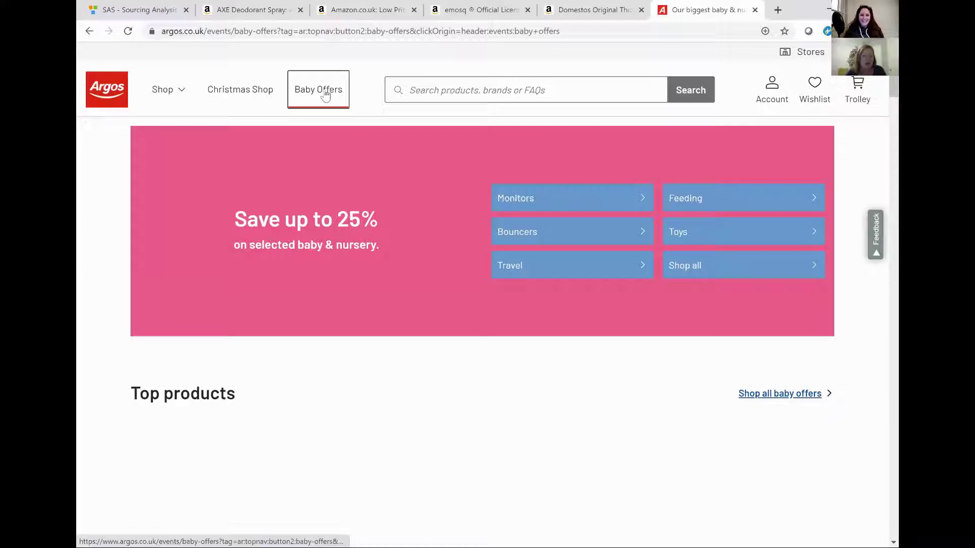
Reload Baby Offers and scroll to Top products, where the Lindam safety gate is £24.99
{"action": "scroll", "coordinate": [387, 210], "scroll_direction": "down", "scroll_amount": 3}
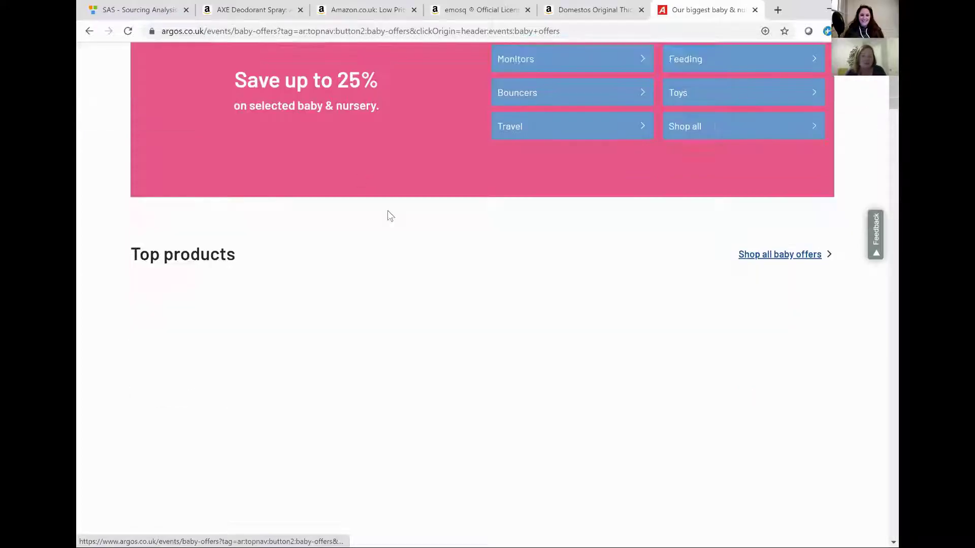
{"action": "scroll", "coordinate": [388, 211], "scroll_direction": "down", "scroll_amount": 3}
{"action": "scroll", "coordinate": [388, 210], "scroll_direction": "down", "scroll_amount": 4}
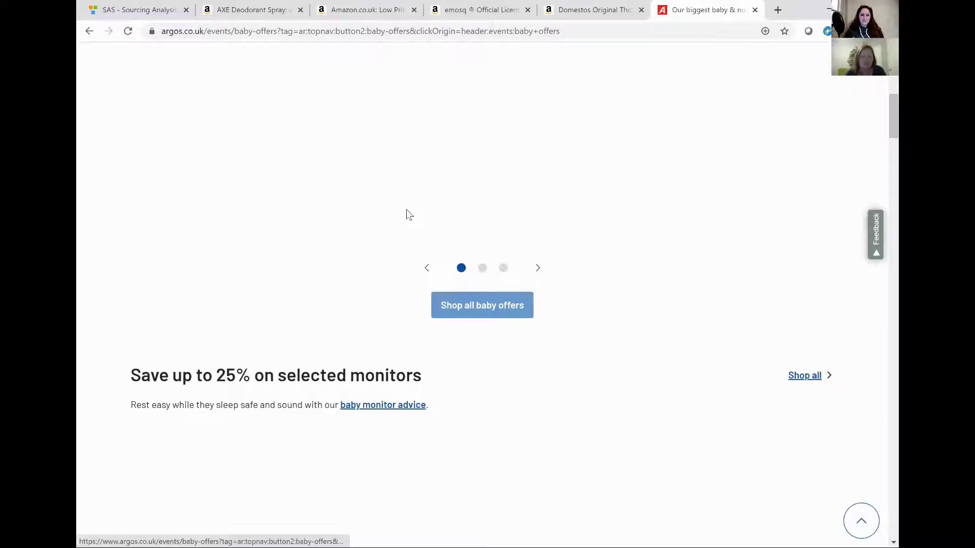
{"action": "scroll", "coordinate": [404, 208], "scroll_direction": "up", "scroll_amount": 10}
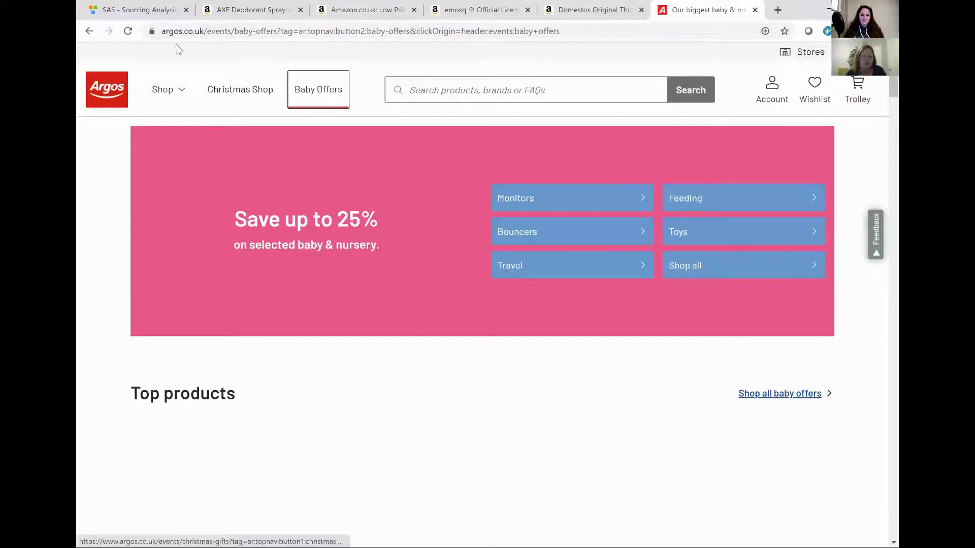
{"action": "left_click", "coordinate": [128, 31]}
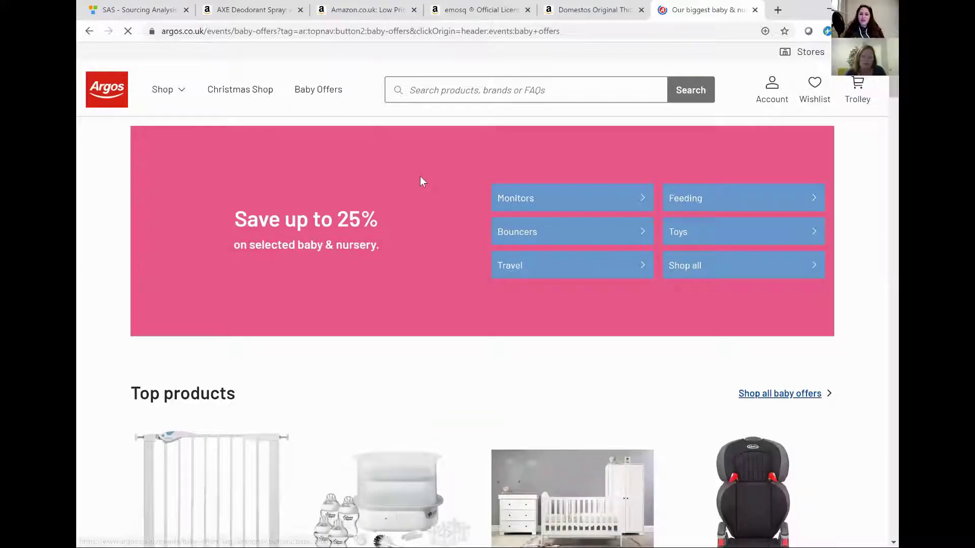
{"action": "scroll", "coordinate": [422, 181], "scroll_direction": "down", "scroll_amount": 3}
{"action": "scroll", "coordinate": [419, 192], "scroll_direction": "down", "scroll_amount": 2}
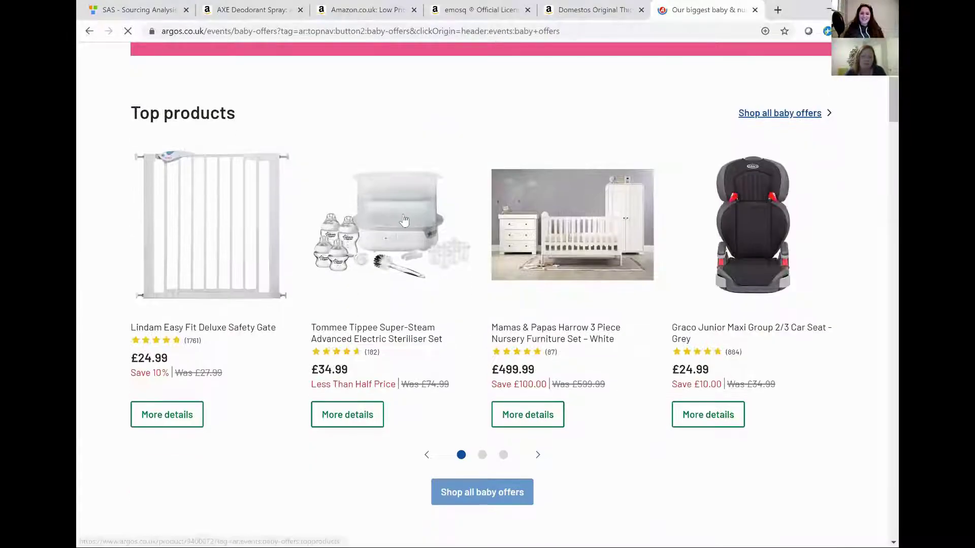
Open the £34.99 Tommee Tippee steriliser page and right-click the selected 'Tommee Tippee Super-Steam' title text
{"action": "left_click", "coordinate": [405, 215]}
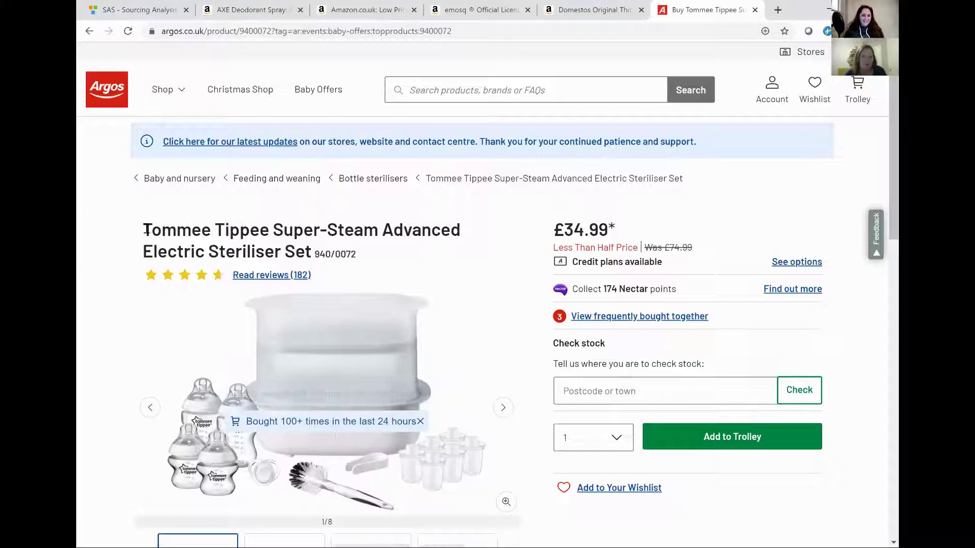
{"action": "mouse_move", "coordinate": [147, 228]}
{"action": "left_mouse_down"}
{"action": "mouse_move", "coordinate": [376, 229]}
{"action": "mouse_move", "coordinate": [145, 230]}
{"action": "left_mouse_up"}
{"action": "left_click", "coordinate": [377, 230]}
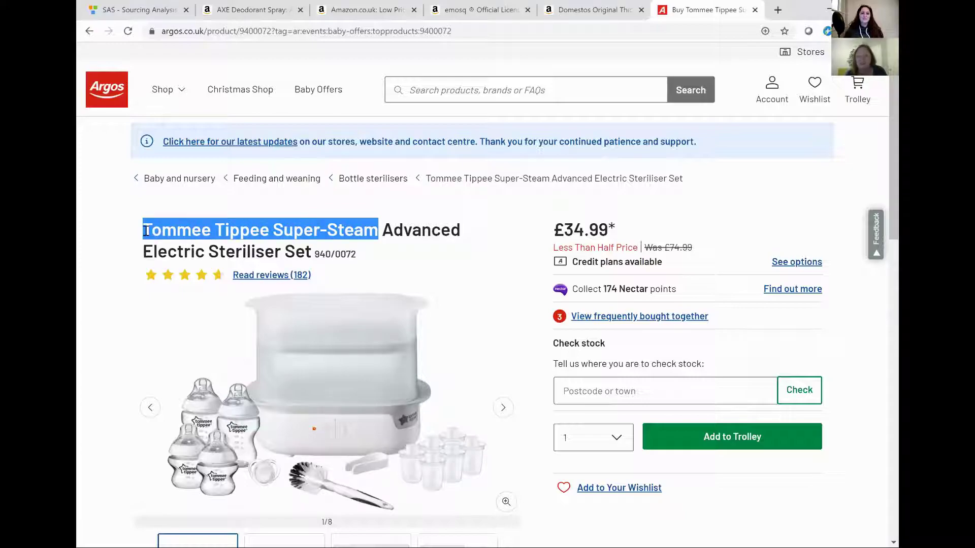
{"action": "right_click", "coordinate": [233, 234]}
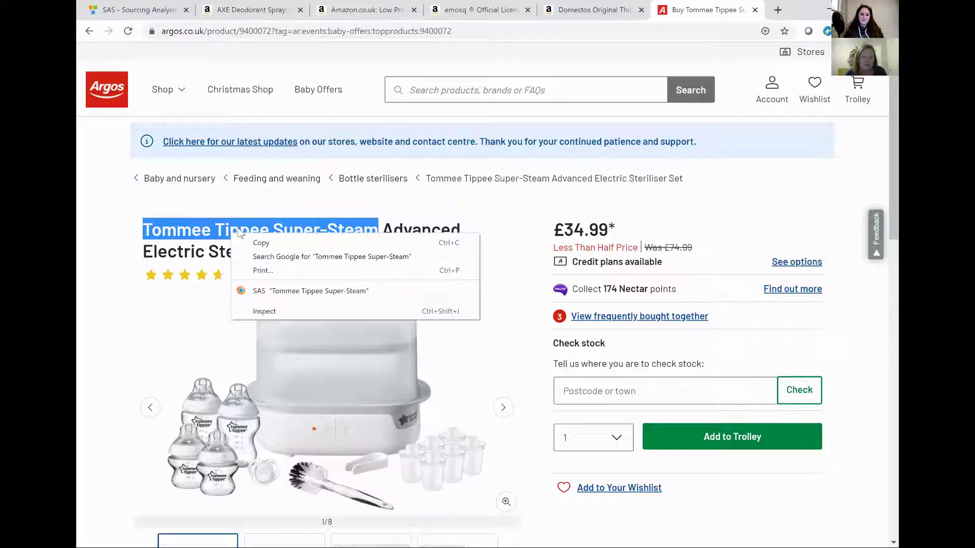
Search SAS for 'Tommee Tippee Super-Steam' and load the Steriliser Set match, ASIN B07PM811Z3
{"action": "left_click", "coordinate": [272, 291]}
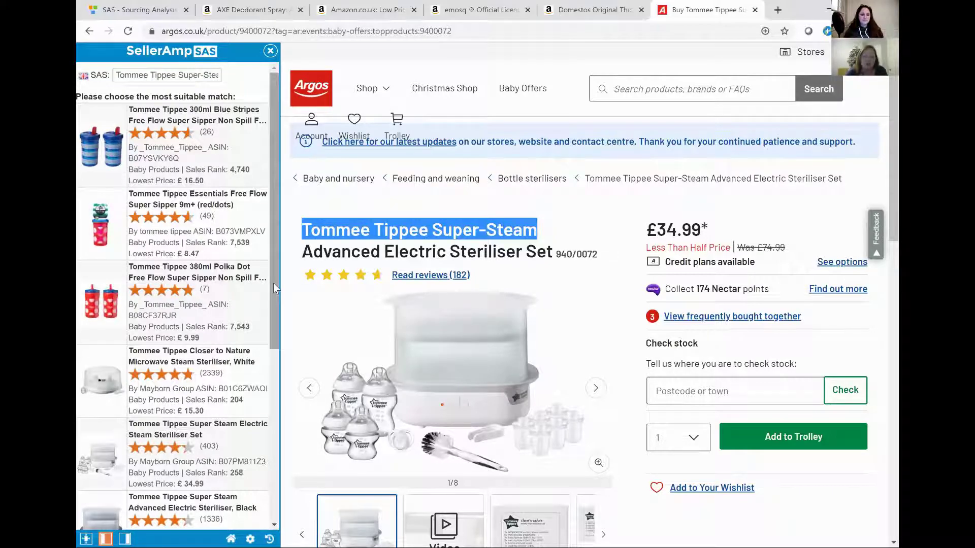
{"action": "scroll", "coordinate": [273, 283], "scroll_direction": "down", "scroll_amount": 3}
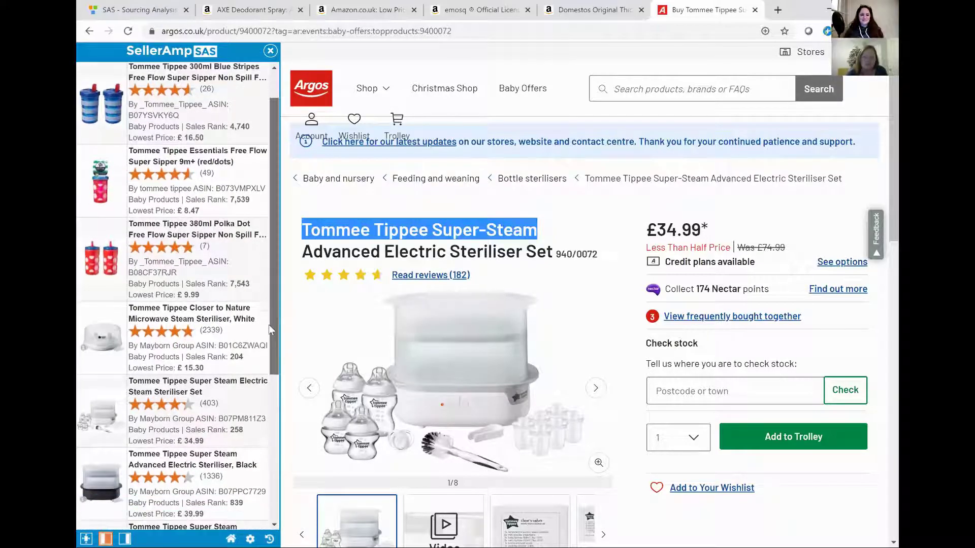
{"action": "scroll", "coordinate": [269, 330], "scroll_direction": "down", "scroll_amount": 3}
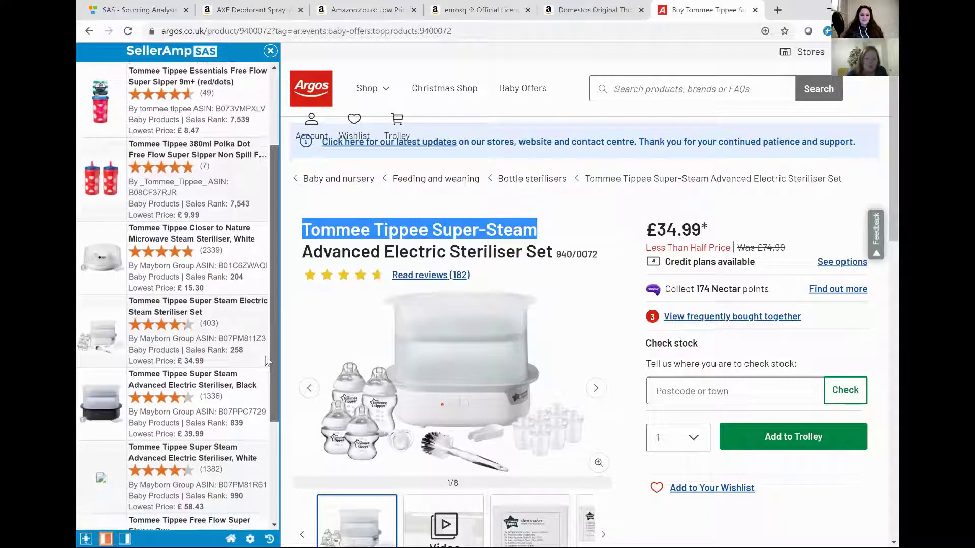
{"action": "left_click", "coordinate": [209, 307]}
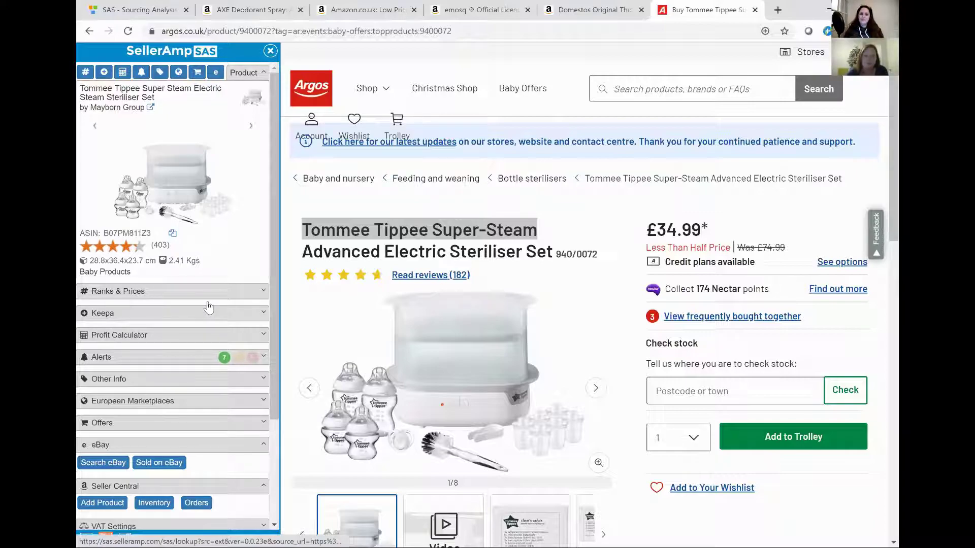
Expand Profit Calculator and Offers: £20.71 profit, 59.19% margin, one FBM offer at £57.80
{"action": "scroll", "coordinate": [208, 301], "scroll_direction": "down", "scroll_amount": 3}
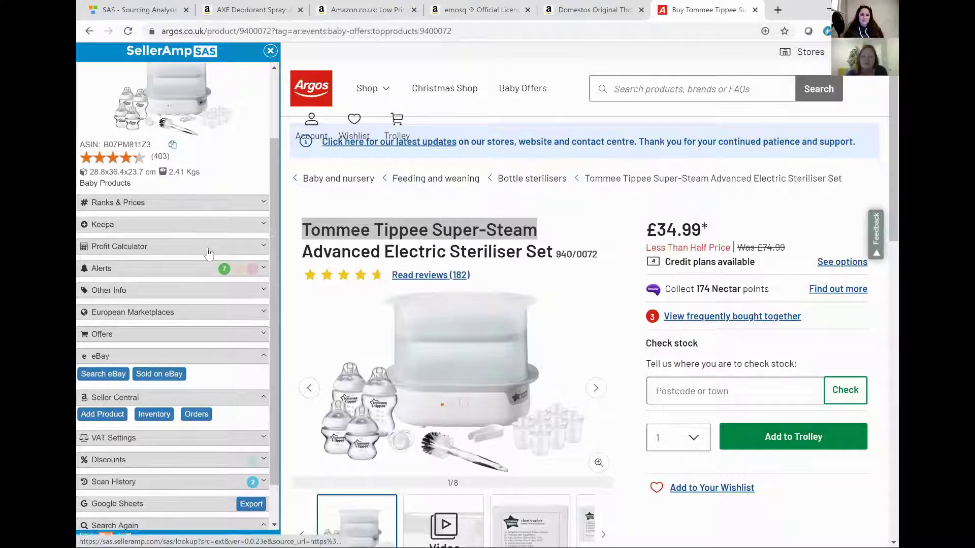
{"action": "scroll", "coordinate": [209, 252], "scroll_direction": "up", "scroll_amount": 2}
{"action": "left_click", "coordinate": [214, 341]}
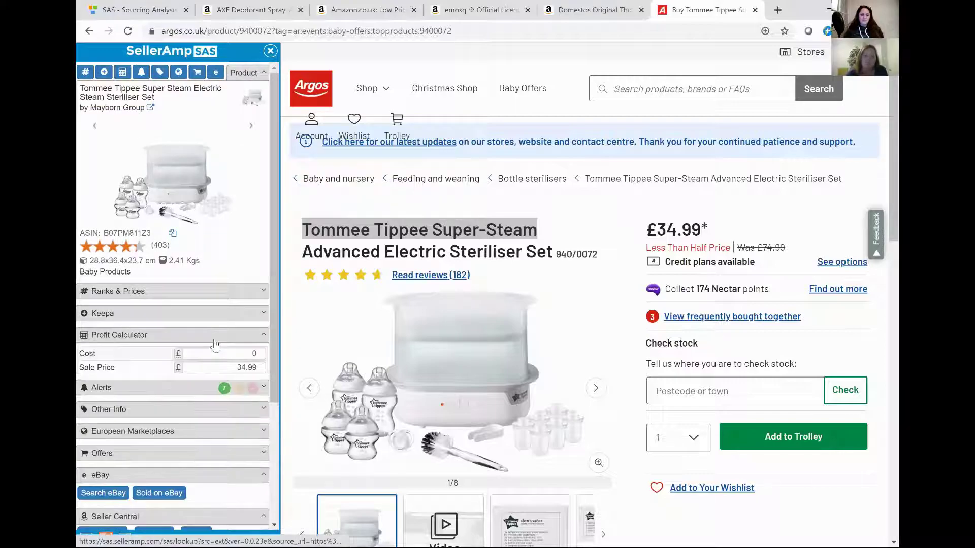
{"action": "scroll", "coordinate": [215, 345], "scroll_direction": "down", "scroll_amount": 2}
{"action": "scroll", "coordinate": [215, 345], "scroll_direction": "down", "scroll_amount": 2}
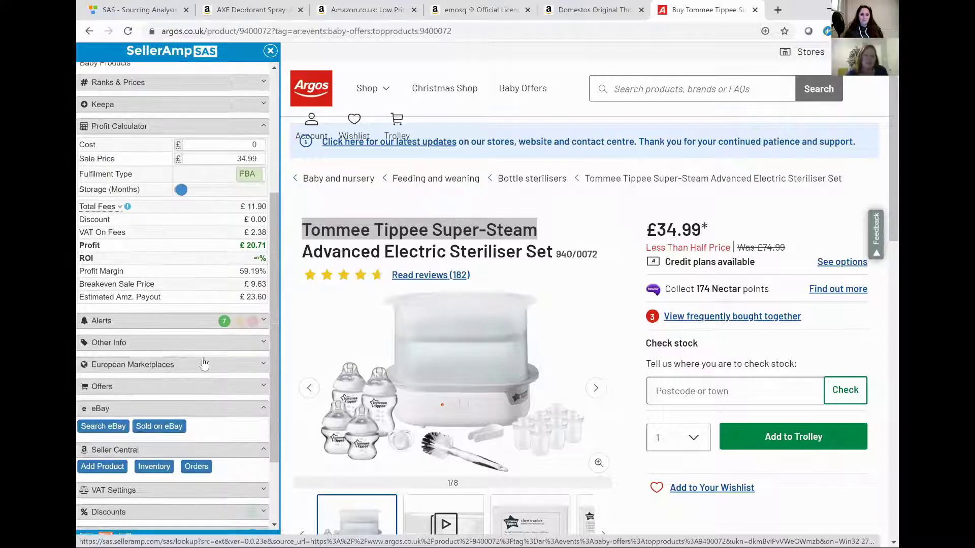
{"action": "left_click", "coordinate": [177, 387]}
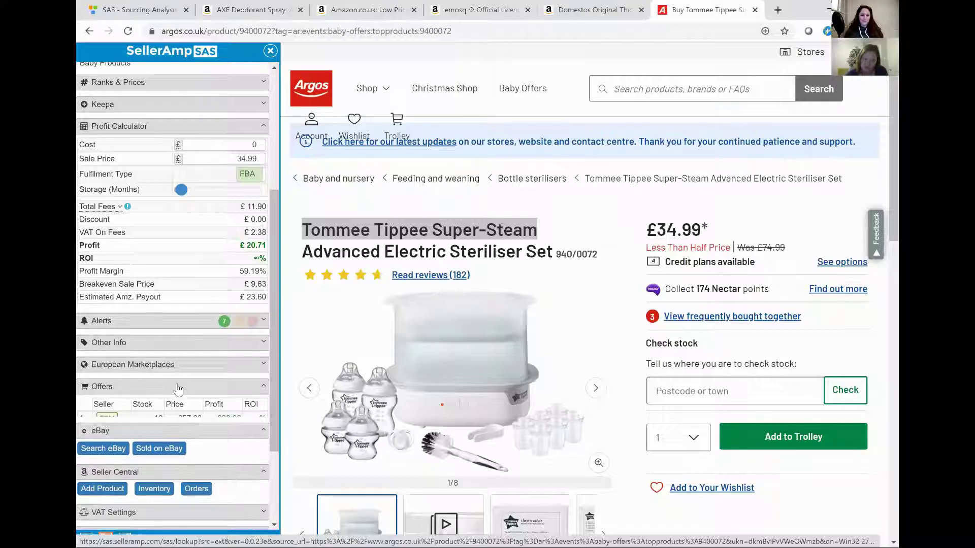
{"action": "scroll", "coordinate": [206, 378], "scroll_direction": "down", "scroll_amount": 2}
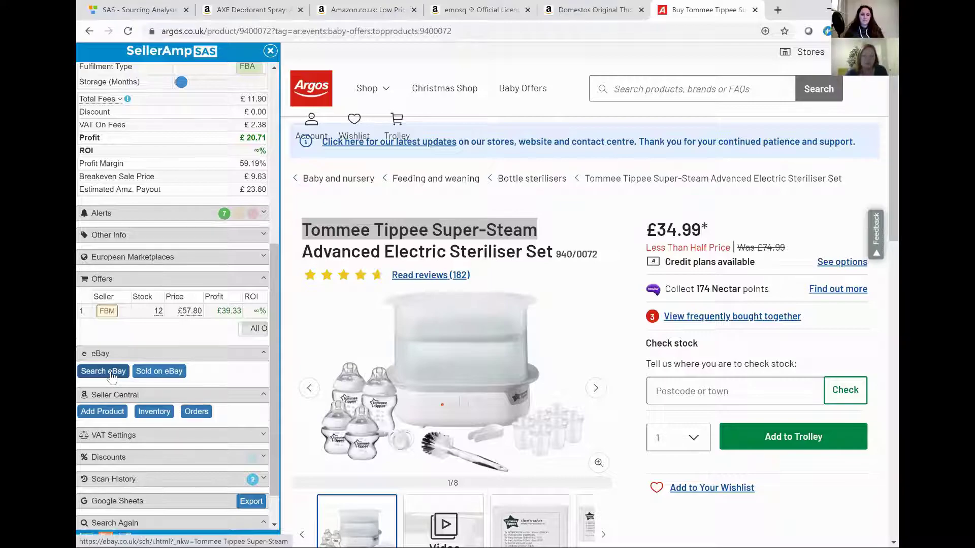
Search eBay for Tommee Tippee Super-Steam and scroll the results back up to the Condition filter
{"action": "left_click", "coordinate": [112, 373]}
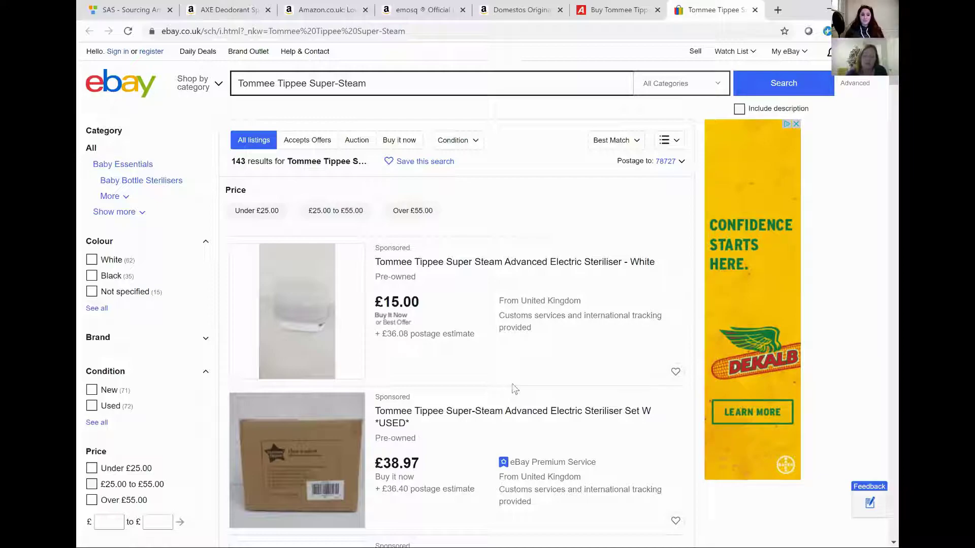
{"action": "scroll", "coordinate": [511, 382], "scroll_direction": "down", "scroll_amount": 2}
{"action": "scroll", "coordinate": [514, 382], "scroll_direction": "down", "scroll_amount": 4}
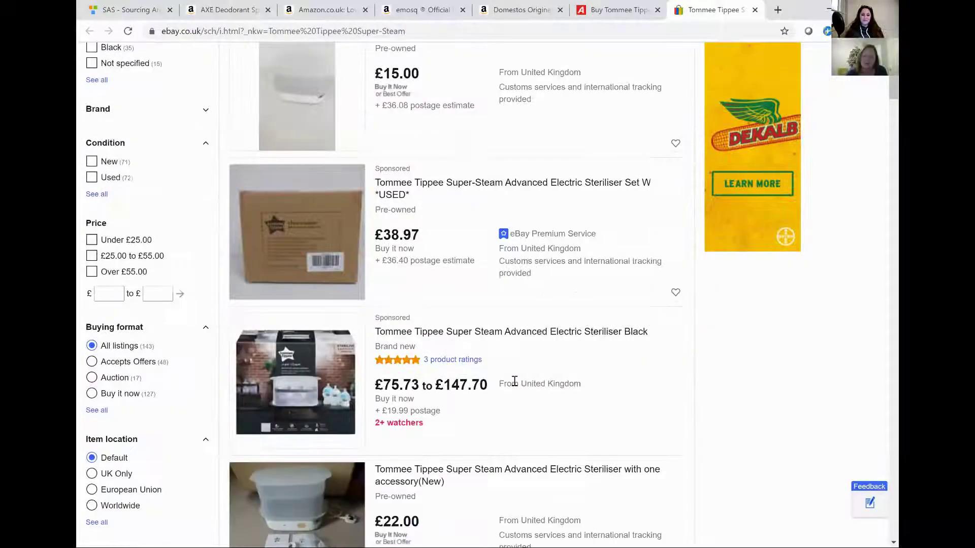
{"action": "scroll", "coordinate": [515, 386], "scroll_direction": "down", "scroll_amount": 2}
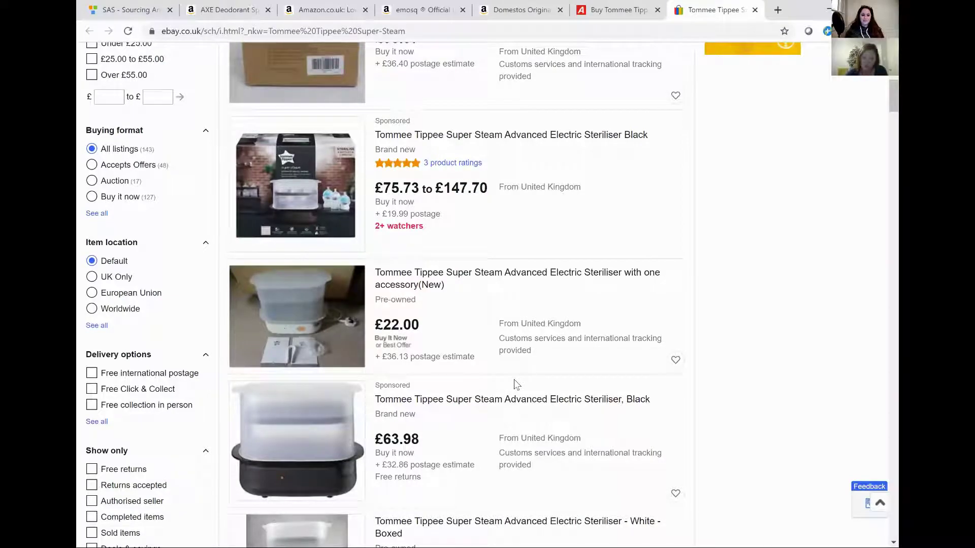
{"action": "scroll", "coordinate": [515, 382], "scroll_direction": "down", "scroll_amount": 5}
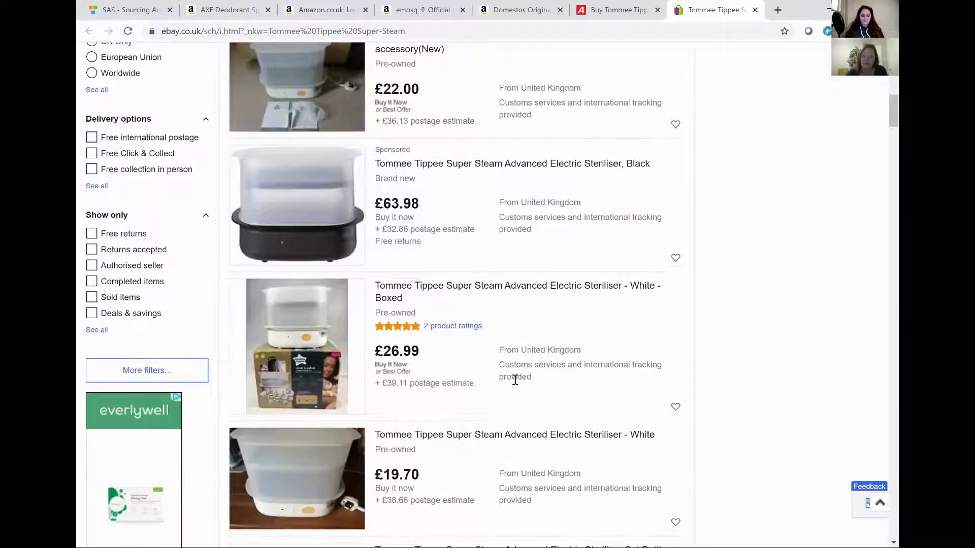
{"action": "scroll", "coordinate": [514, 381], "scroll_direction": "down", "scroll_amount": 7}
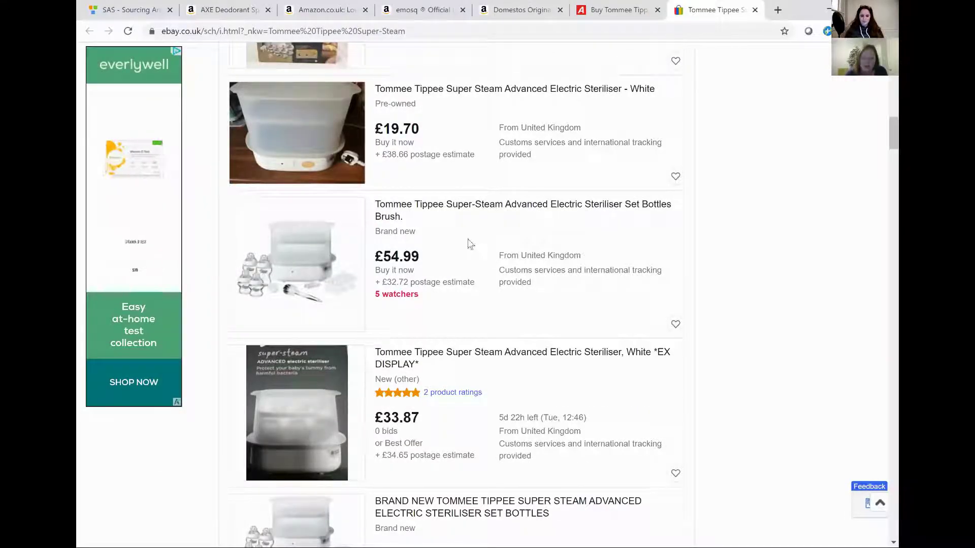
{"action": "scroll", "coordinate": [470, 245], "scroll_direction": "down", "scroll_amount": 2}
{"action": "scroll", "coordinate": [470, 244], "scroll_direction": "down", "scroll_amount": 3}
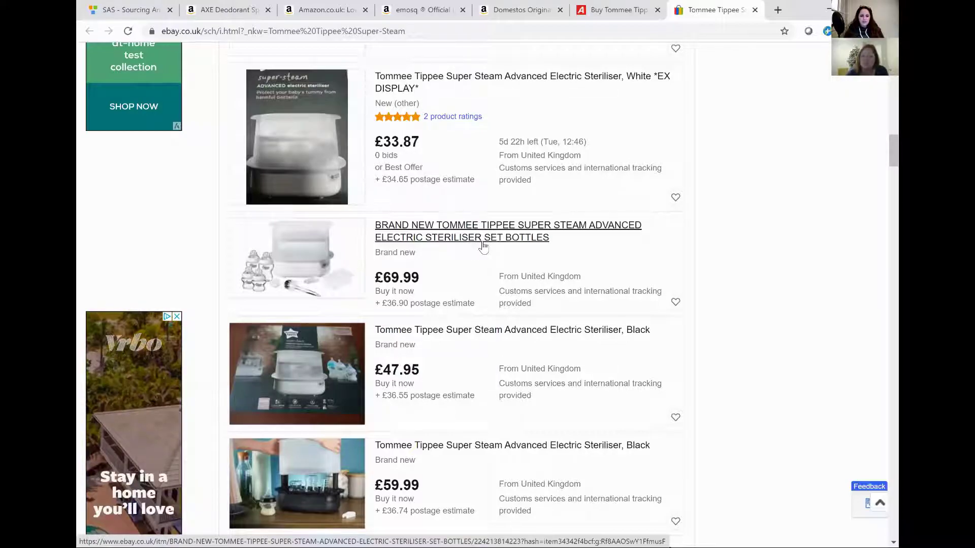
{"action": "scroll", "coordinate": [483, 246], "scroll_direction": "up", "scroll_amount": 2}
{"action": "scroll", "coordinate": [483, 246], "scroll_direction": "up", "scroll_amount": 2}
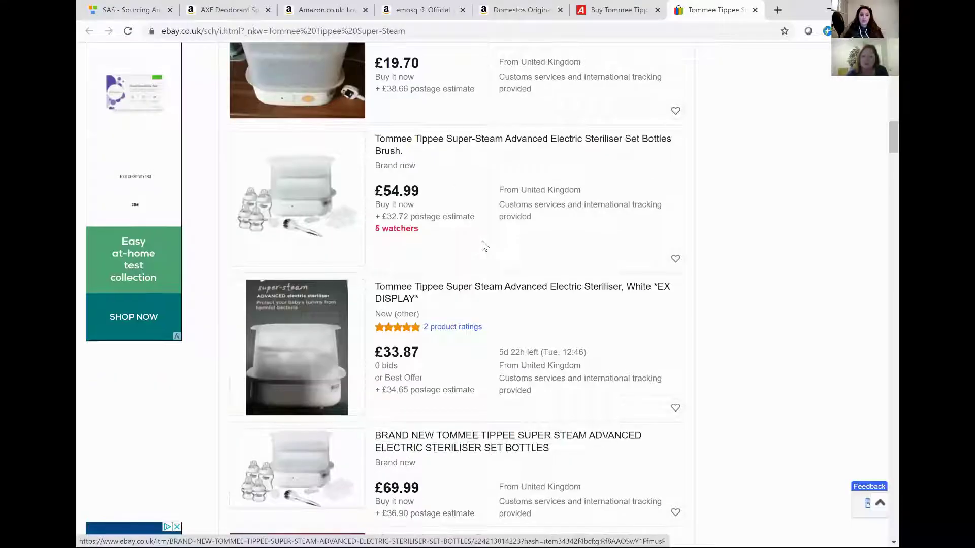
{"action": "scroll", "coordinate": [483, 243], "scroll_direction": "up", "scroll_amount": 3}
{"action": "scroll", "coordinate": [481, 218], "scroll_direction": "up", "scroll_amount": 8}
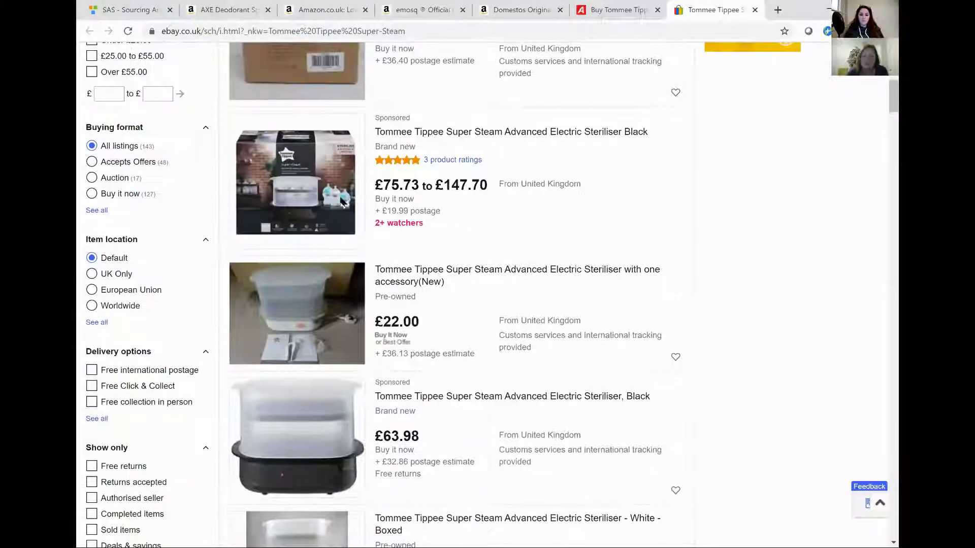
{"action": "scroll", "coordinate": [124, 194], "scroll_direction": "up", "scroll_amount": 3}
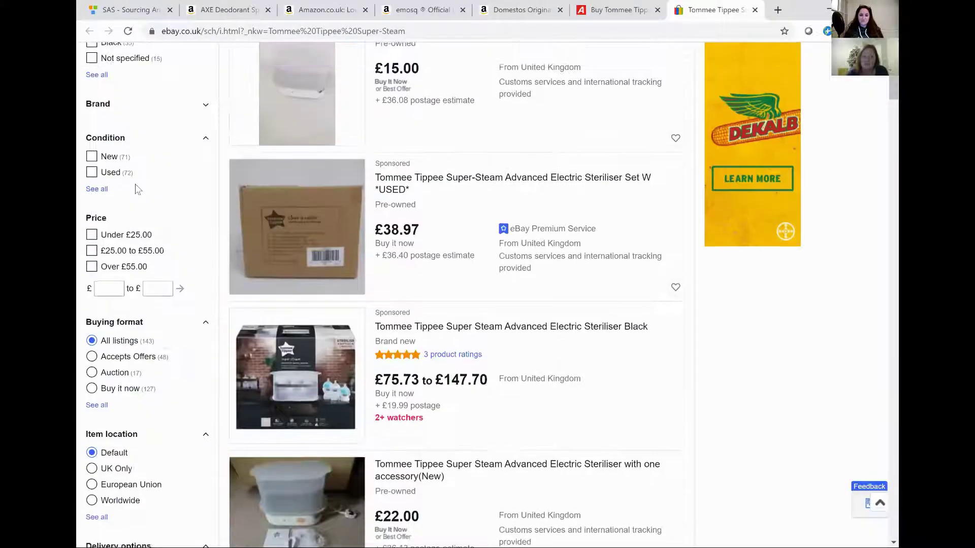
Tick New condition on eBay, then go back to the Argos steriliser tab
{"action": "left_click", "coordinate": [91, 157]}
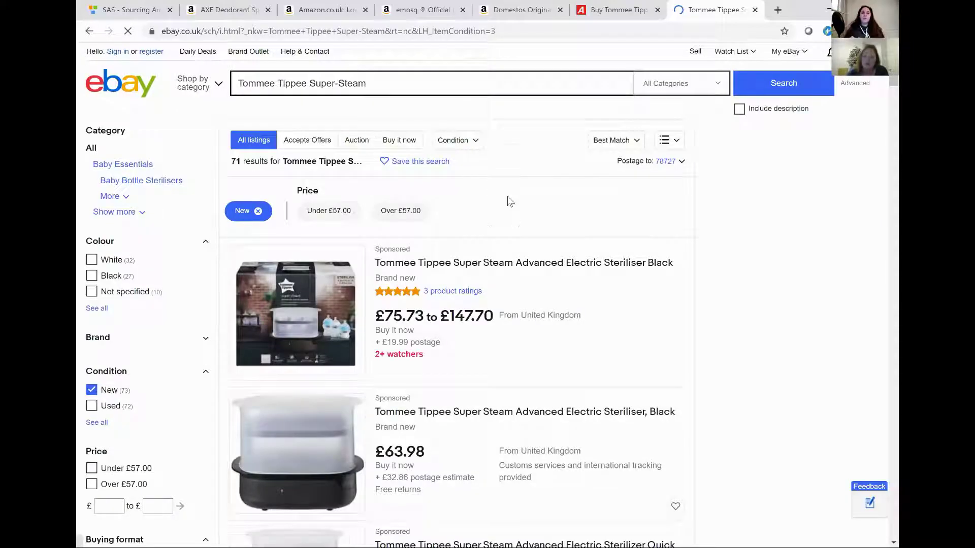
{"action": "scroll", "coordinate": [508, 196], "scroll_direction": "down", "scroll_amount": 2}
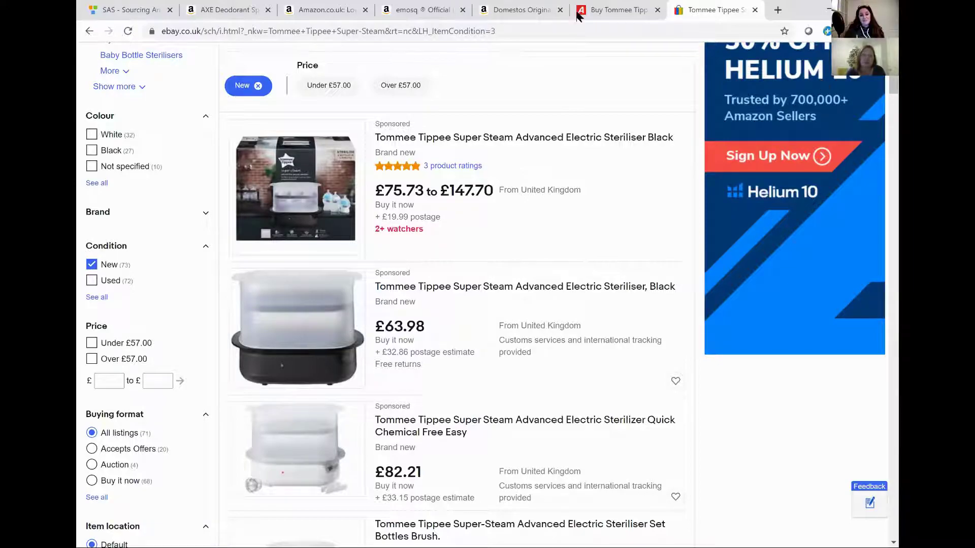
{"action": "left_click", "coordinate": [603, 15]}
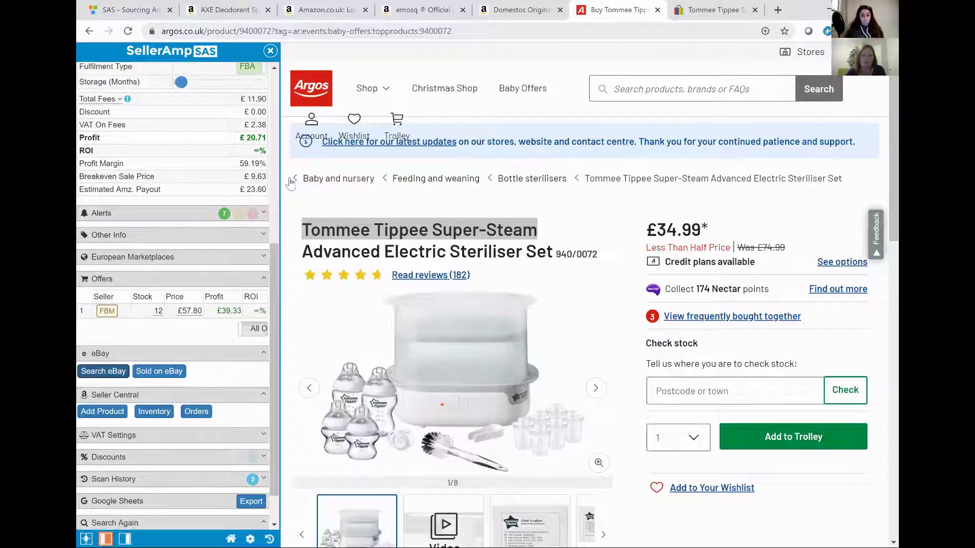
Scroll the SAS panel to review the single FBM offer at £57.80 with 12 in stock
{"action": "scroll", "coordinate": [270, 275], "scroll_direction": "down", "scroll_amount": 1}
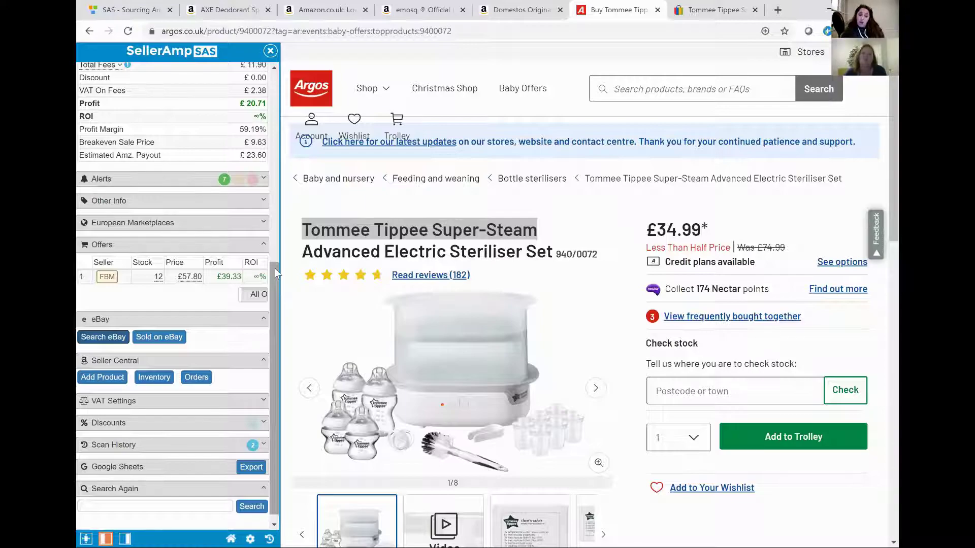
{"action": "scroll", "coordinate": [277, 254], "scroll_direction": "down", "scroll_amount": 2}
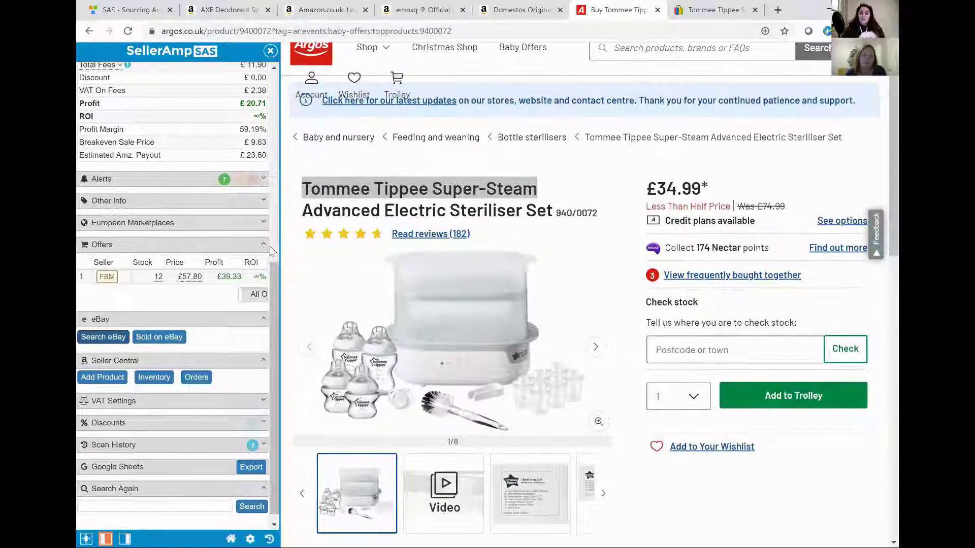
{"action": "scroll", "coordinate": [368, 261], "scroll_direction": "up", "scroll_amount": 2}
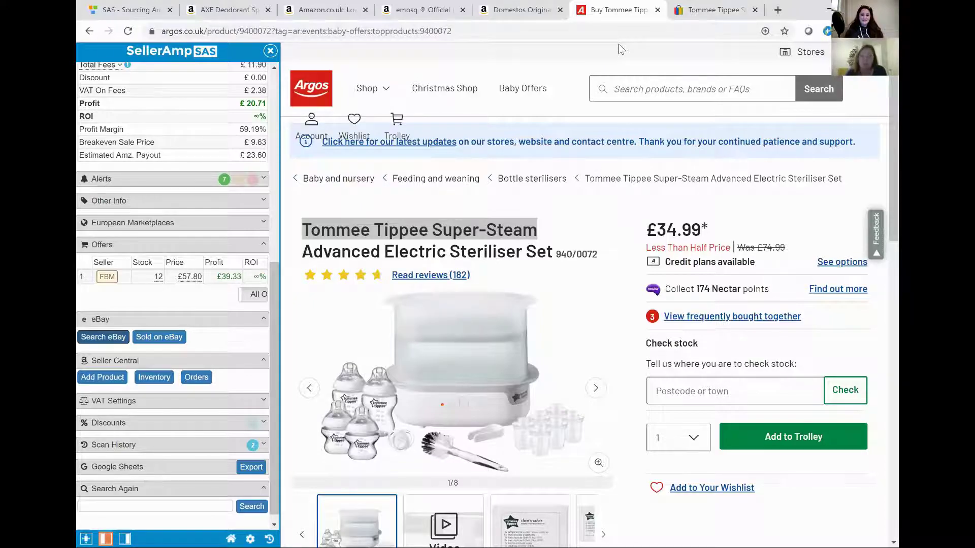
Open eBay's sold listings for the steriliser and limit them to New condition
{"action": "left_click", "coordinate": [159, 344]}
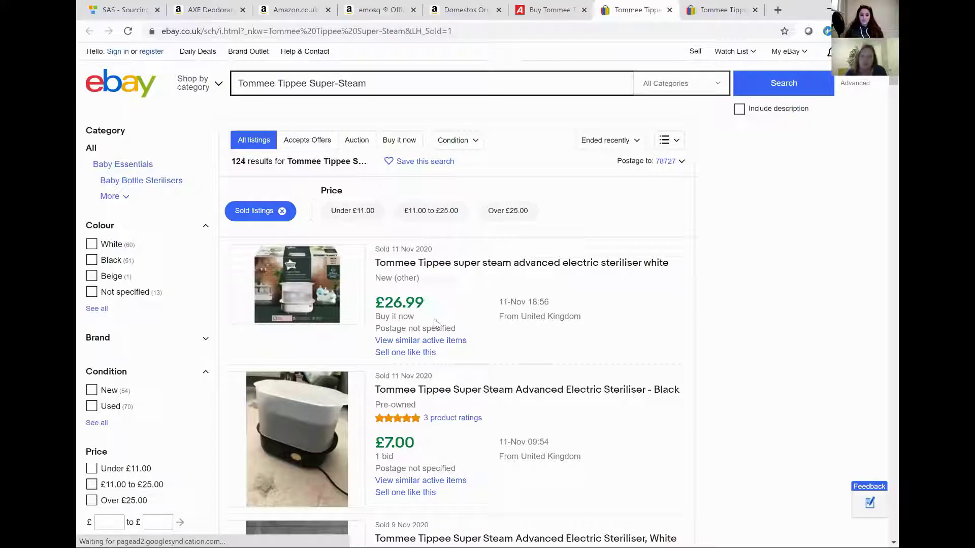
{"action": "scroll", "coordinate": [92, 362], "scroll_direction": "down", "scroll_amount": 1}
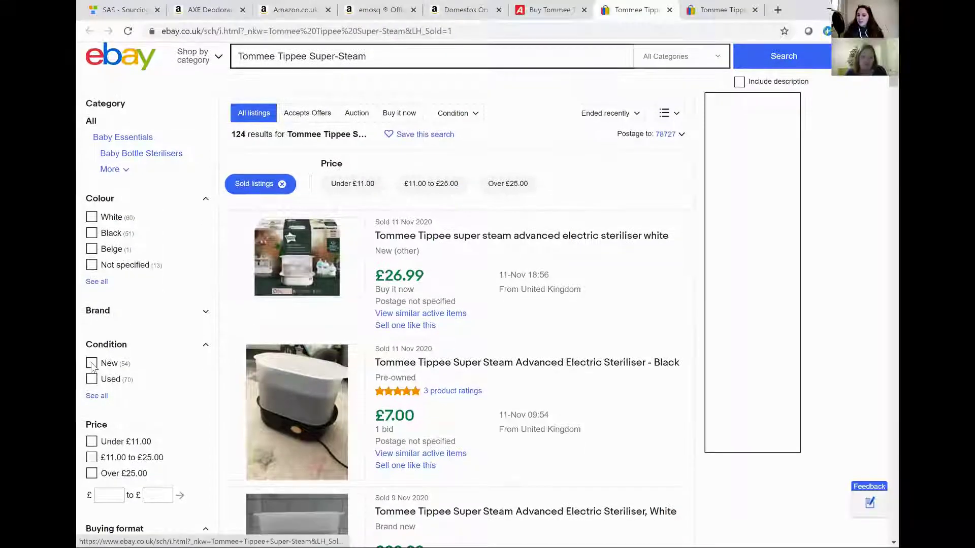
{"action": "left_click", "coordinate": [91, 364]}
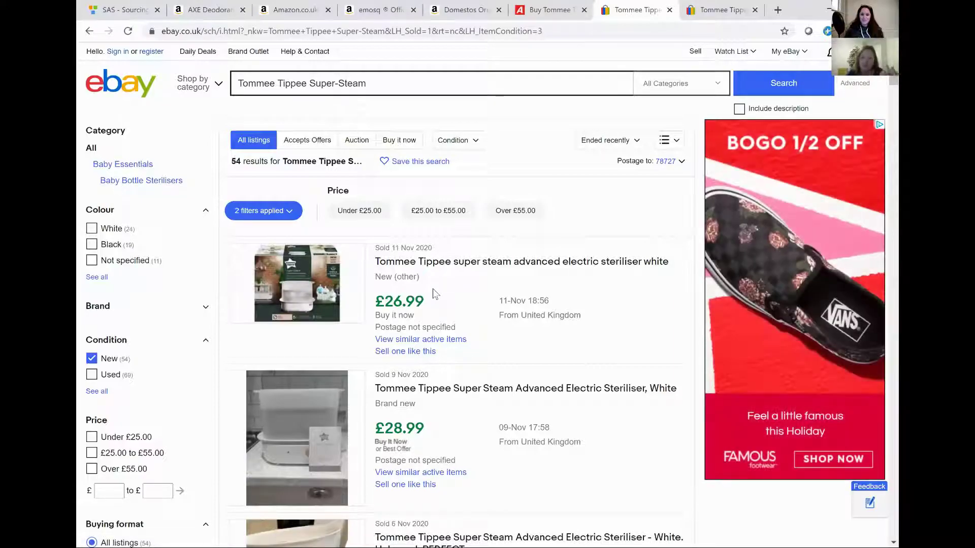
Scroll through the new-condition sold listings, then return to the Argos product tab
{"action": "scroll", "coordinate": [434, 292], "scroll_direction": "down", "scroll_amount": 1}
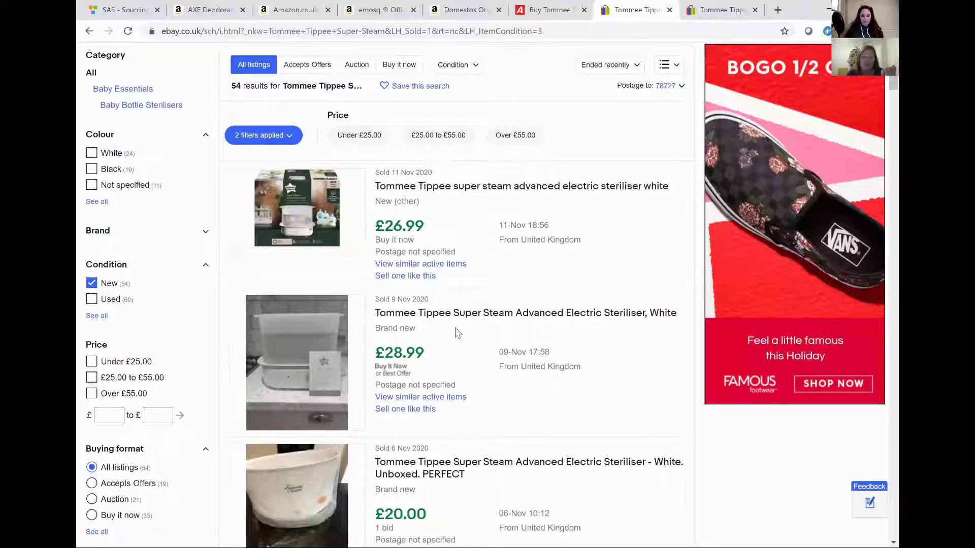
{"action": "scroll", "coordinate": [457, 332], "scroll_direction": "down", "scroll_amount": 1}
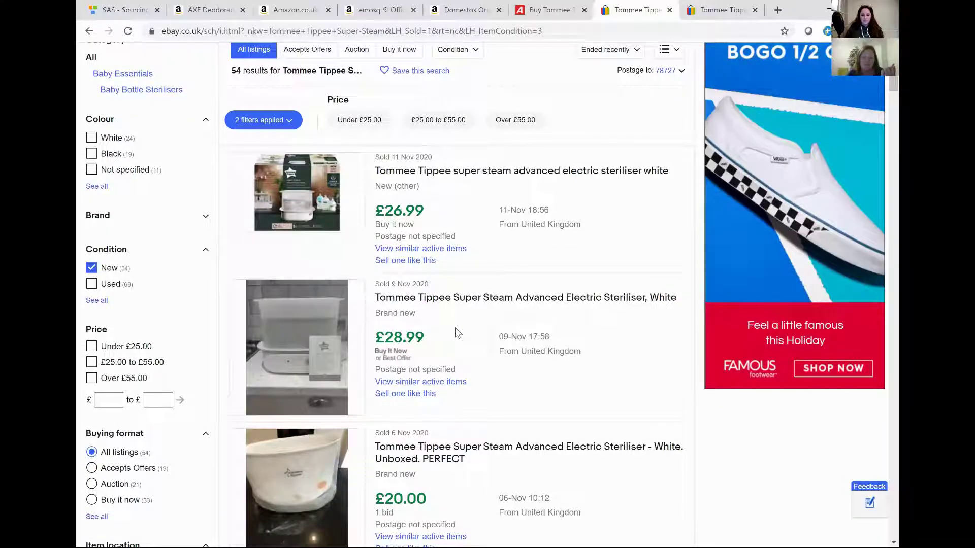
{"action": "scroll", "coordinate": [456, 334], "scroll_direction": "down", "scroll_amount": 4}
{"action": "scroll", "coordinate": [456, 334], "scroll_direction": "down", "scroll_amount": 2}
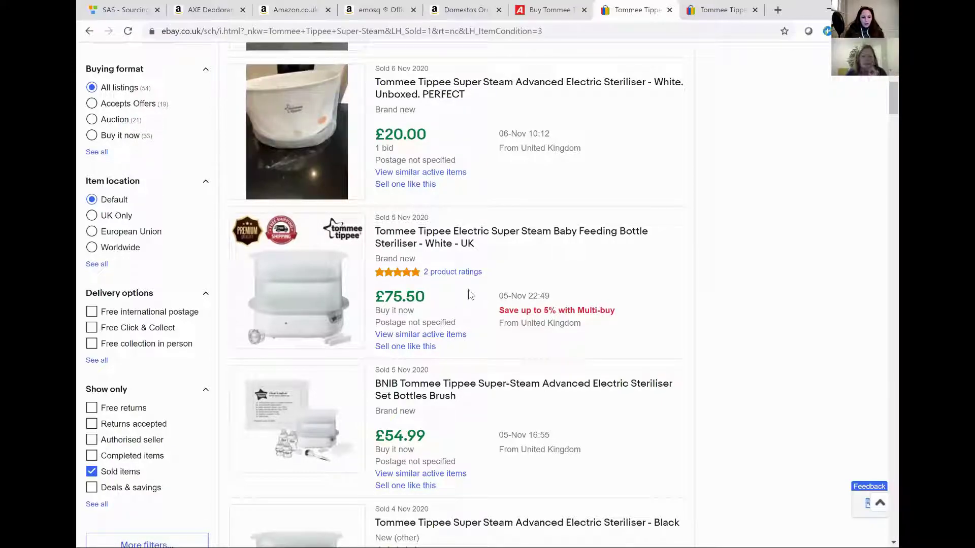
{"action": "scroll", "coordinate": [470, 295], "scroll_direction": "down", "scroll_amount": 2}
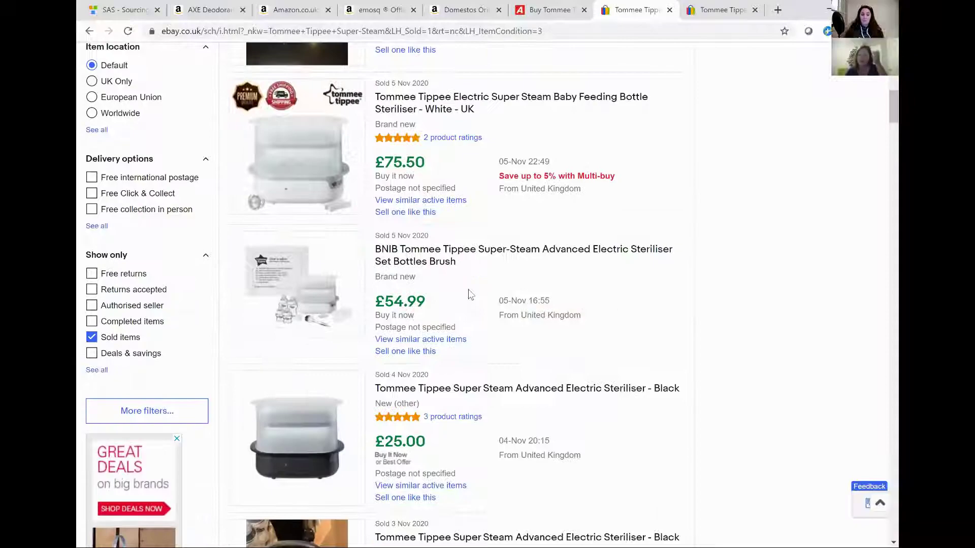
{"action": "left_click", "coordinate": [560, 11]}
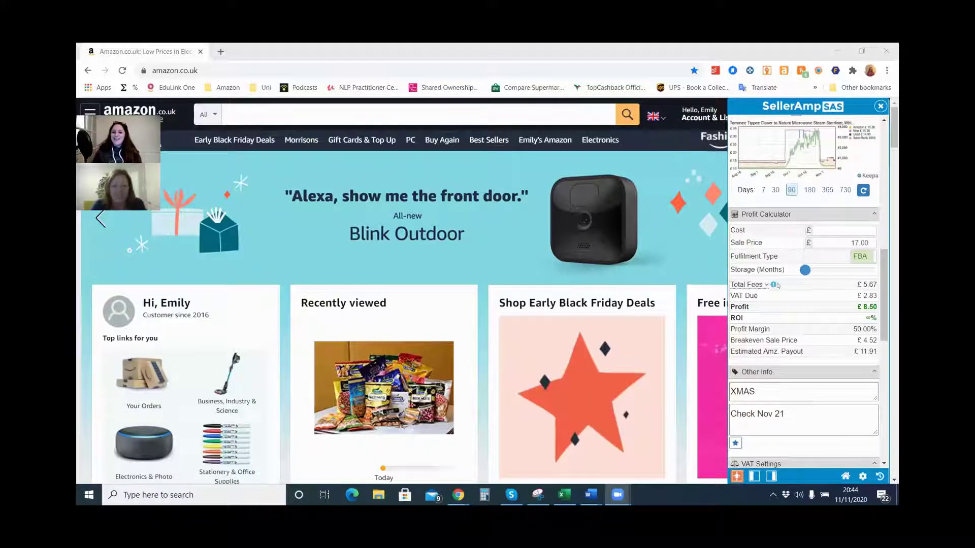
Bring the browser into focus and scroll through SellerAmp's My Account settings
{"action": "scroll", "coordinate": [794, 287], "scroll_direction": "up", "scroll_amount": 2}
{"action": "scroll", "coordinate": [794, 286], "scroll_direction": "down", "scroll_amount": 10}
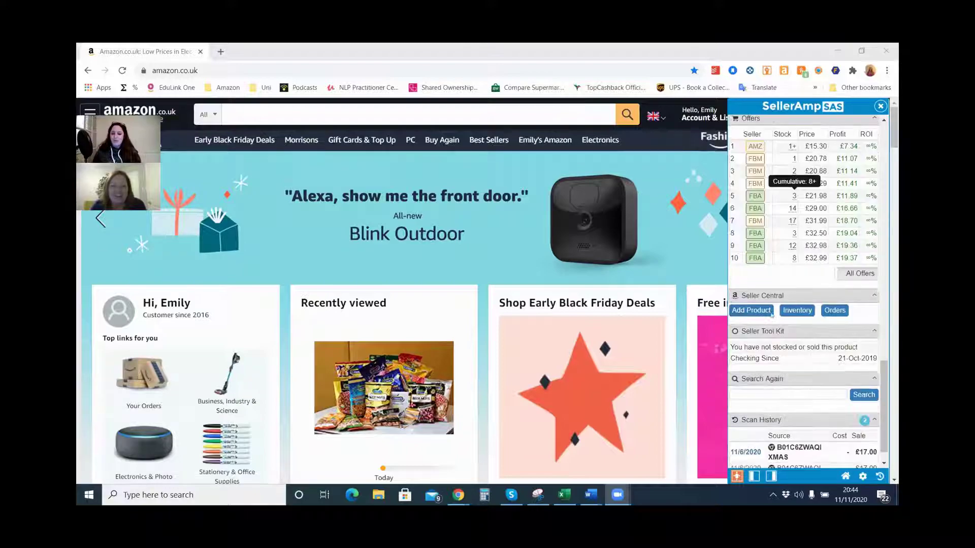
{"action": "scroll", "coordinate": [741, 313], "scroll_direction": "up", "scroll_amount": 1}
{"action": "scroll", "coordinate": [751, 312], "scroll_direction": "down", "scroll_amount": 1}
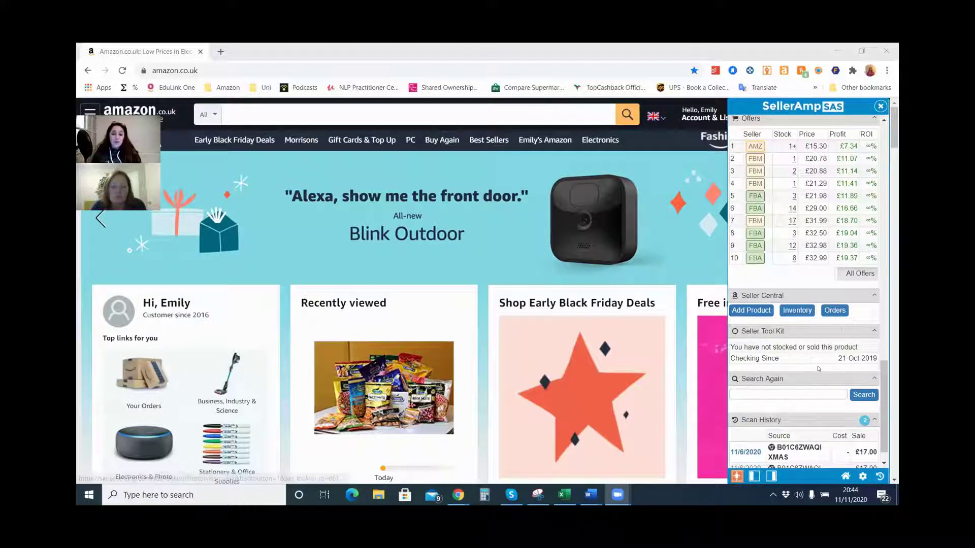
{"action": "left_click", "coordinate": [799, 300]}
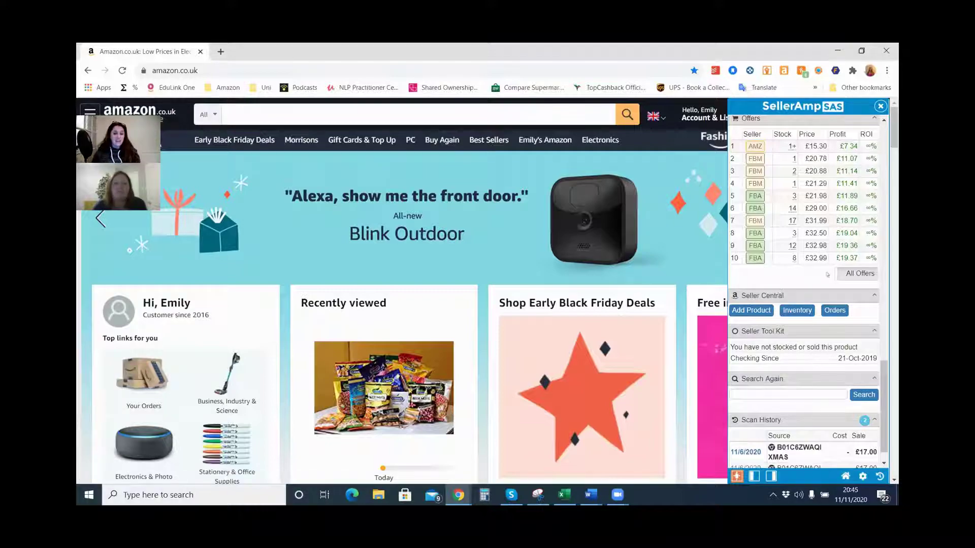
{"action": "scroll", "coordinate": [821, 287], "scroll_direction": "down", "scroll_amount": 1}
{"action": "scroll", "coordinate": [807, 304], "scroll_direction": "up", "scroll_amount": 6}
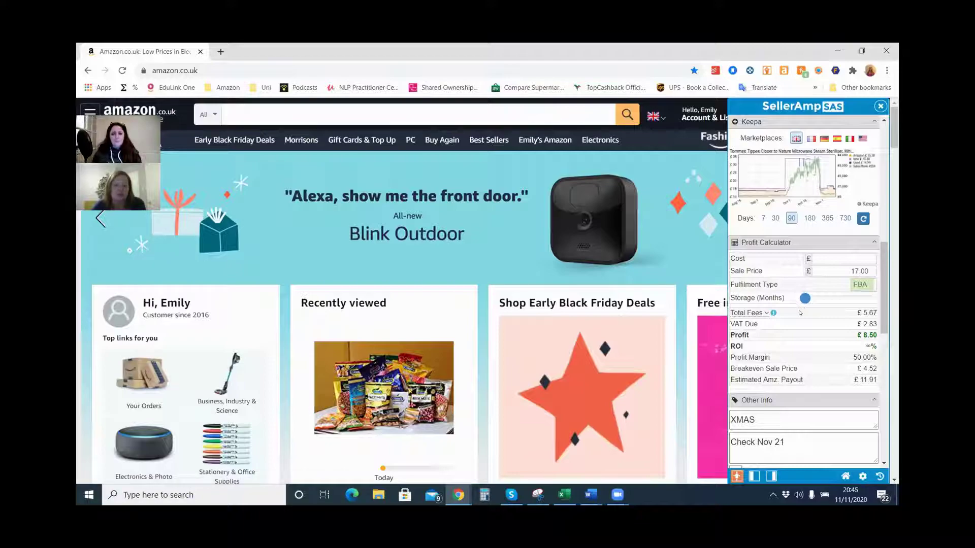
{"action": "scroll", "coordinate": [807, 330], "scroll_direction": "down", "scroll_amount": 5}
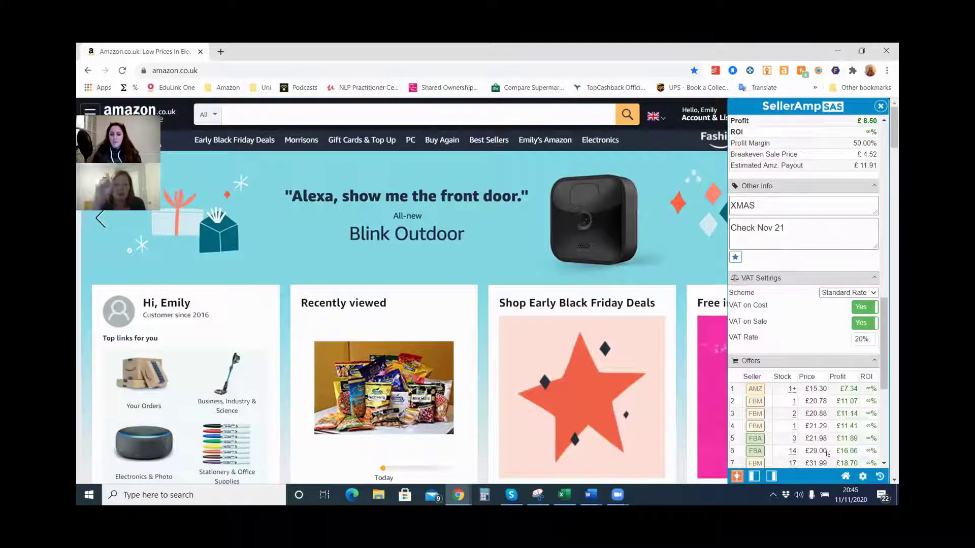
{"action": "left_click", "coordinate": [863, 477]}
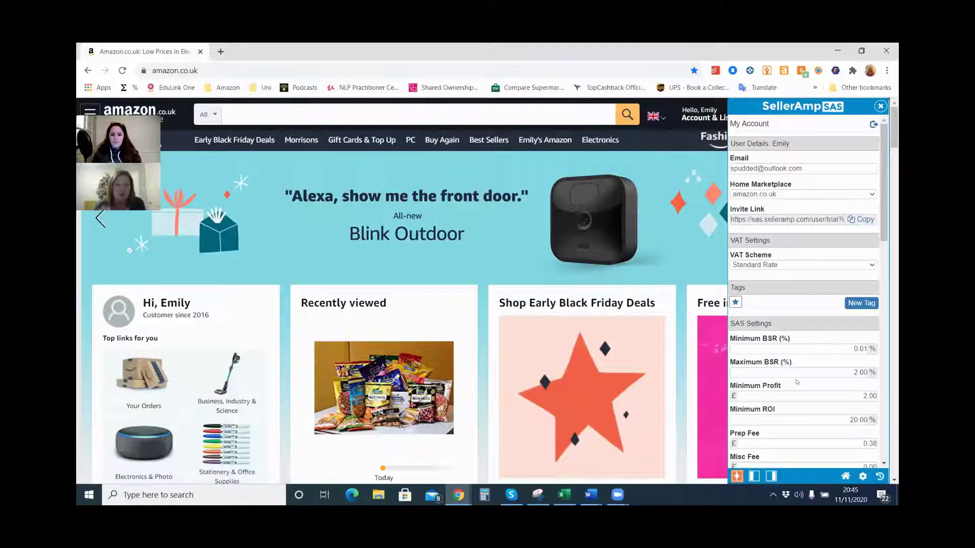
{"action": "scroll", "coordinate": [797, 382], "scroll_direction": "down", "scroll_amount": 10}
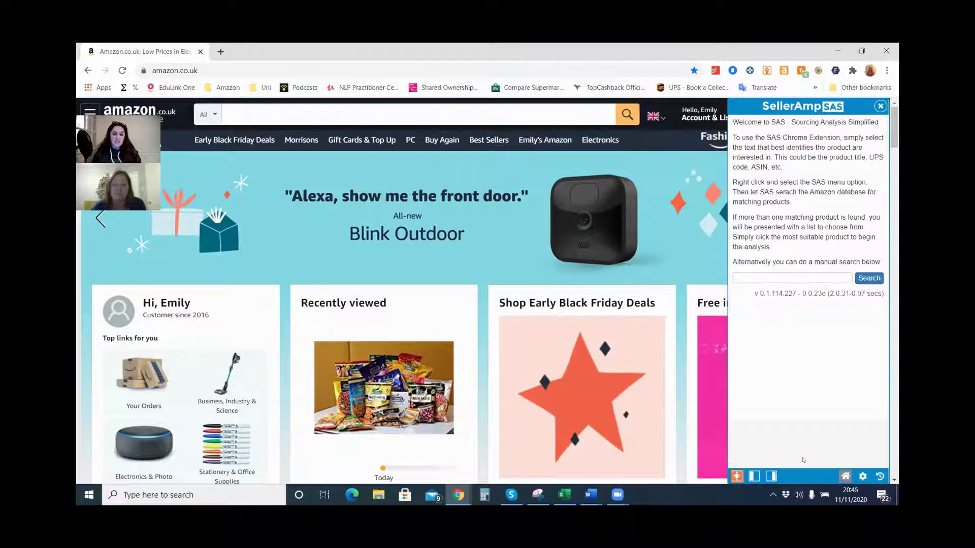
Open the SAS scan history and filter it by the term 'tommee'
{"action": "left_click", "coordinate": [879, 477]}
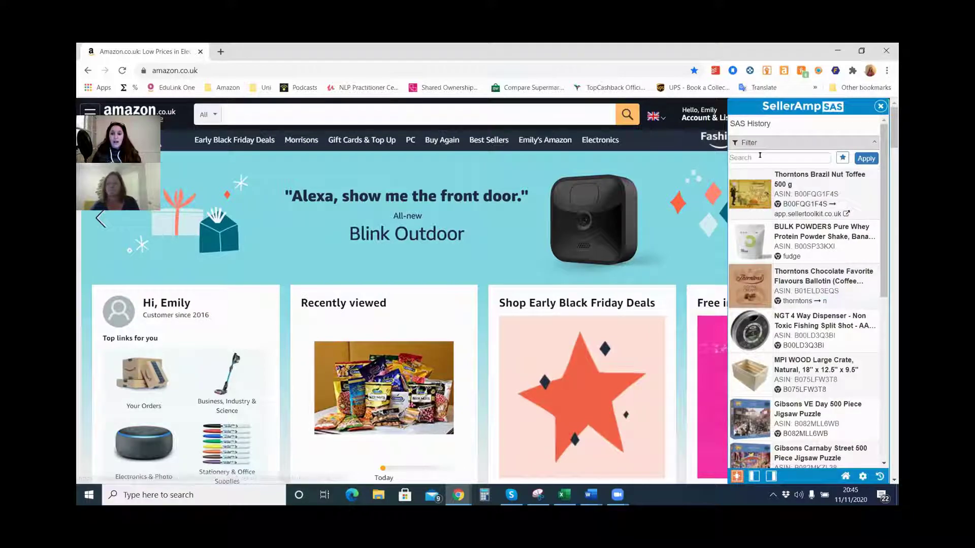
{"action": "left_click", "coordinate": [760, 156]}
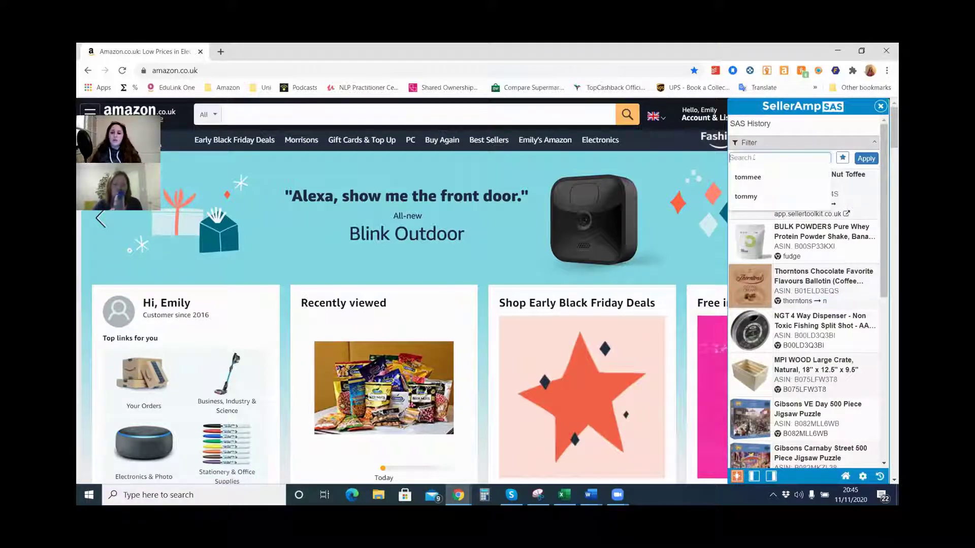
{"action": "left_click", "coordinate": [756, 176]}
{"action": "left_click", "coordinate": [866, 158]}
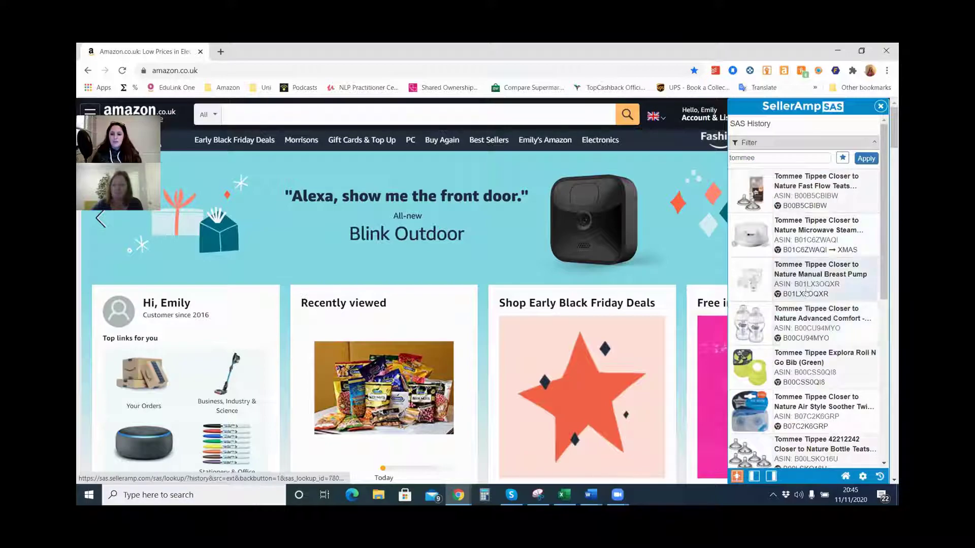
Open the Tommee Tippee Manual Breast Pump entry and review its £11.58 profit and 4 past sales
{"action": "left_click", "coordinate": [812, 281]}
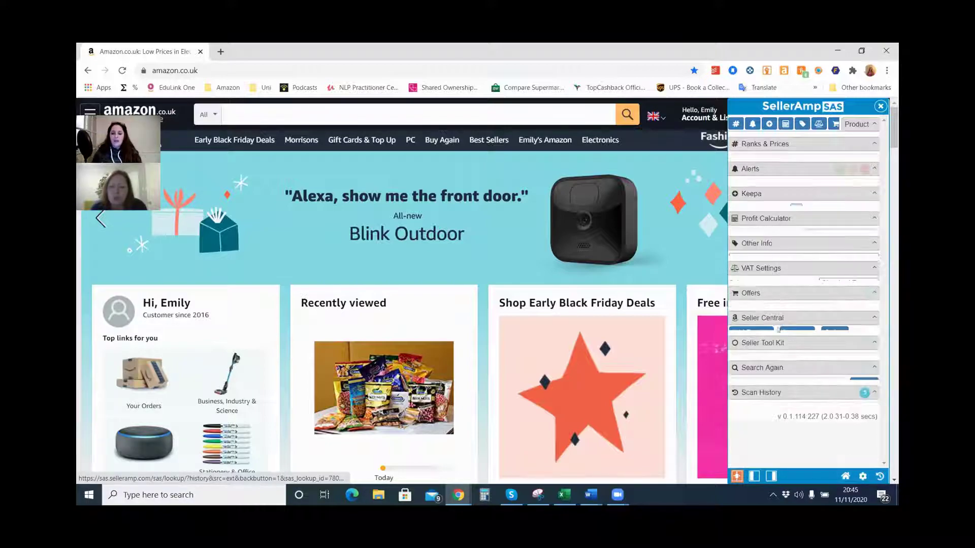
{"action": "scroll", "coordinate": [779, 331], "scroll_direction": "down", "scroll_amount": 10}
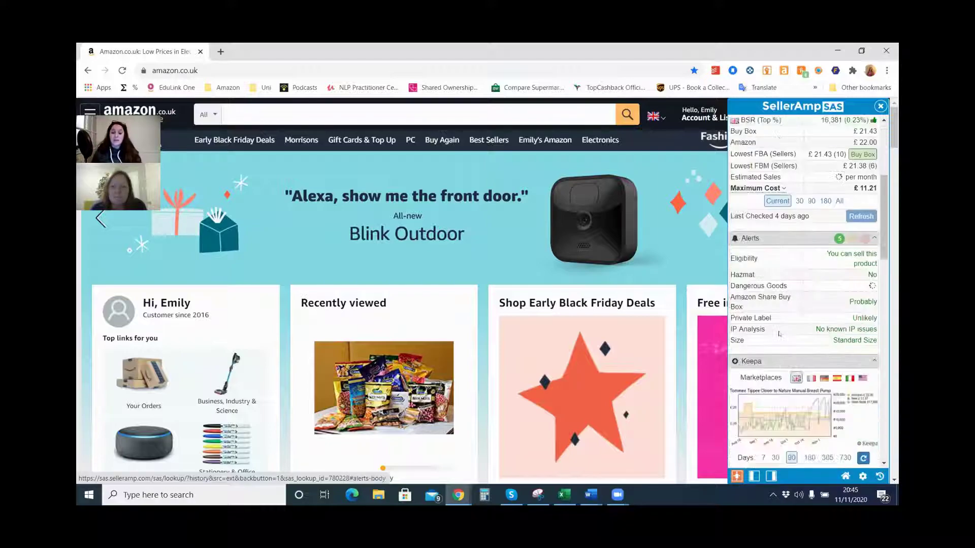
{"action": "scroll", "coordinate": [779, 333], "scroll_direction": "down", "scroll_amount": 1}
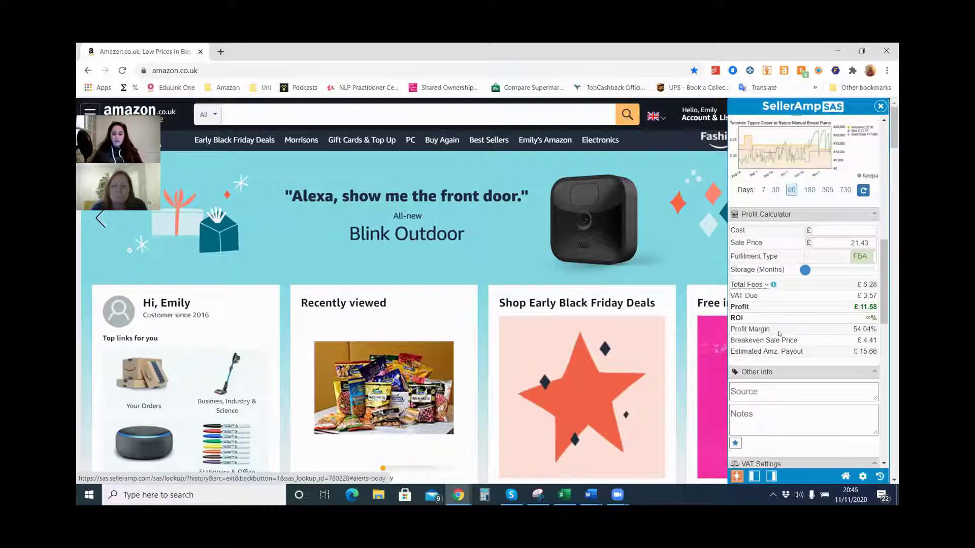
{"action": "scroll", "coordinate": [780, 334], "scroll_direction": "down", "scroll_amount": 2}
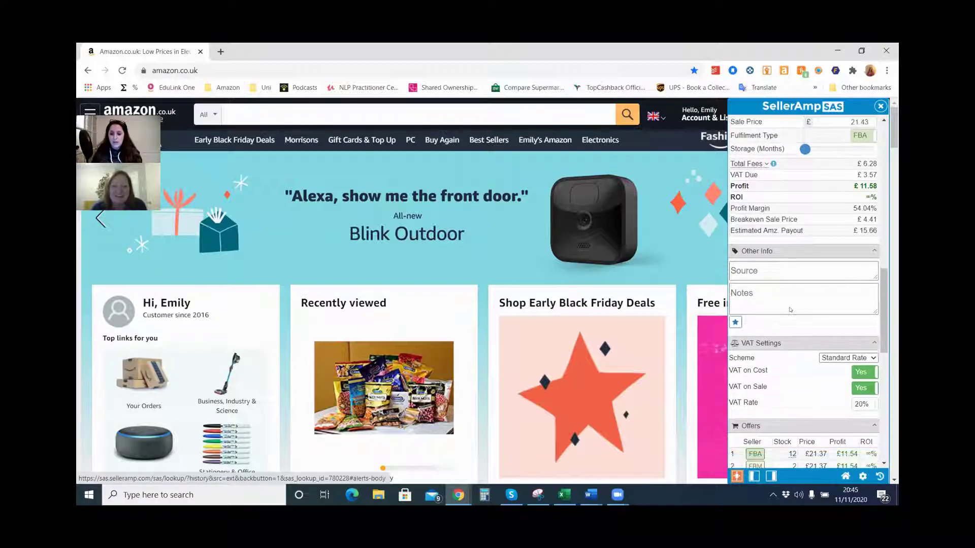
{"action": "scroll", "coordinate": [774, 343], "scroll_direction": "down", "scroll_amount": 7}
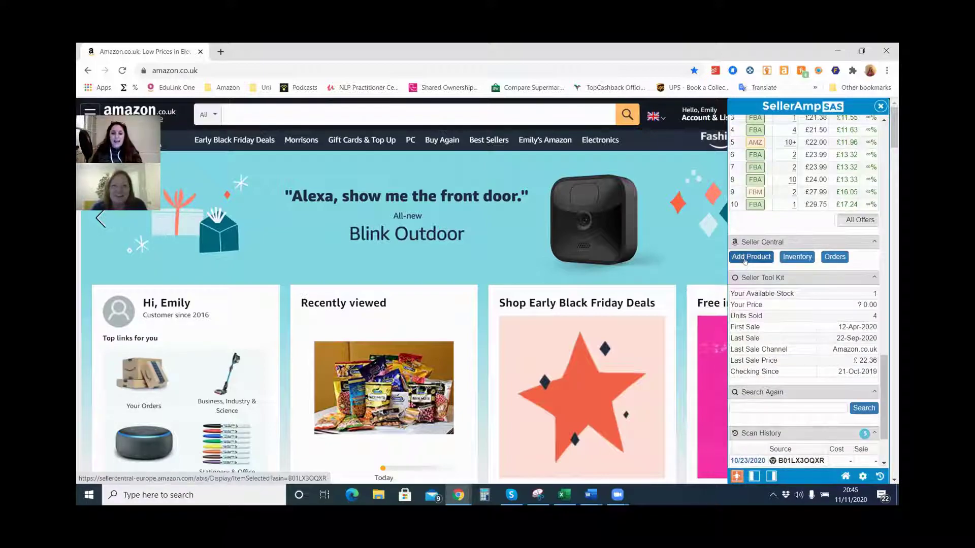
{"action": "scroll", "coordinate": [744, 261], "scroll_direction": "up", "scroll_amount": 15}
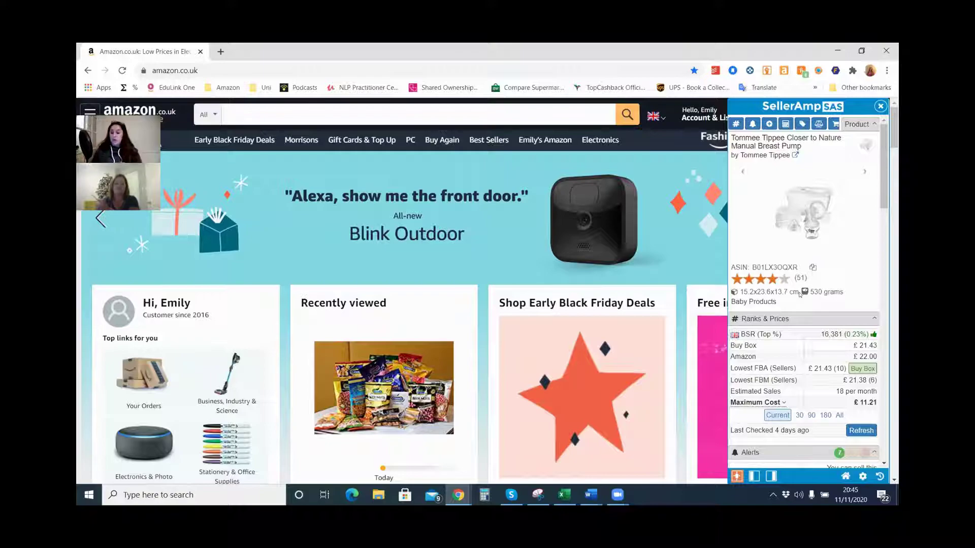
{"action": "scroll", "coordinate": [800, 295], "scroll_direction": "down", "scroll_amount": 5}
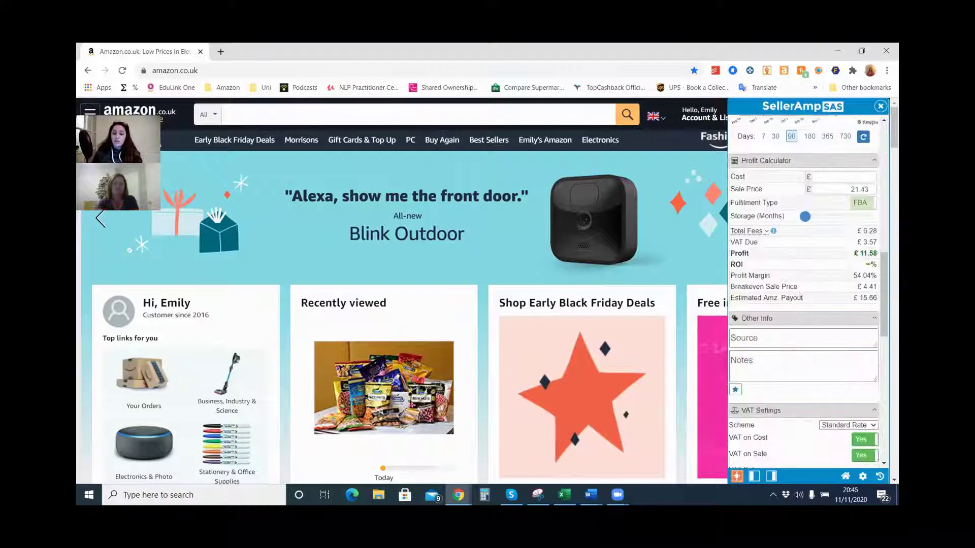
{"action": "scroll", "coordinate": [800, 295], "scroll_direction": "down", "scroll_amount": 2}
{"action": "scroll", "coordinate": [787, 229], "scroll_direction": "up", "scroll_amount": 10}
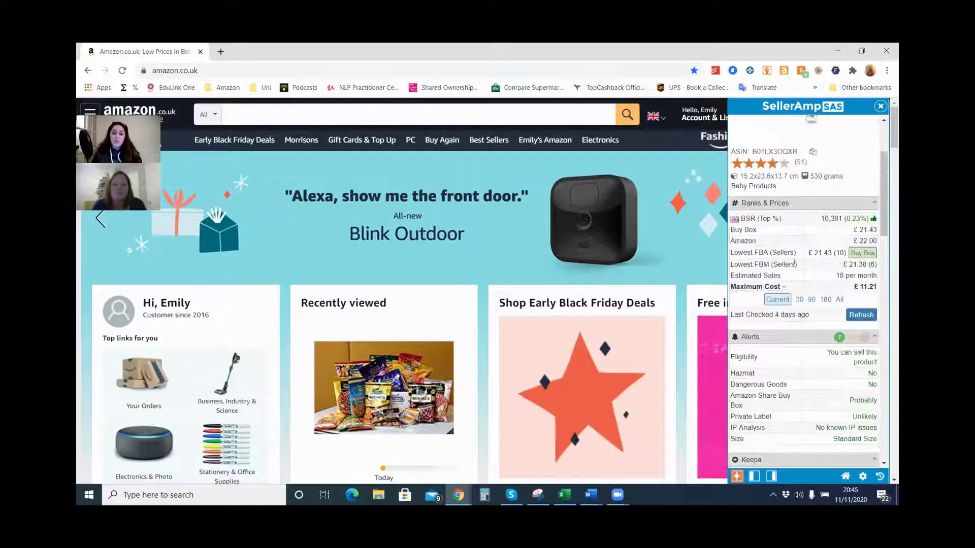
{"action": "scroll", "coordinate": [798, 323], "scroll_direction": "down", "scroll_amount": 4}
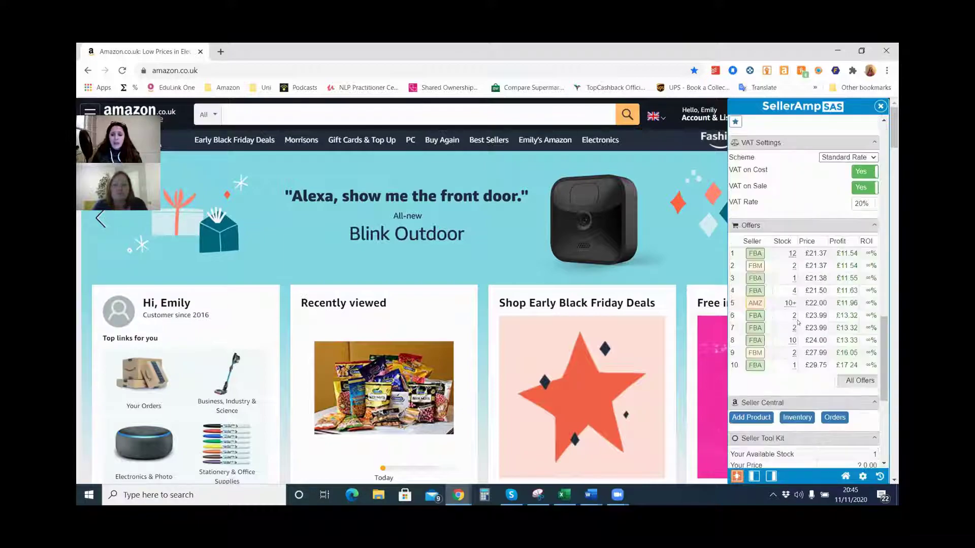
{"action": "scroll", "coordinate": [798, 323], "scroll_direction": "down", "scroll_amount": 4}
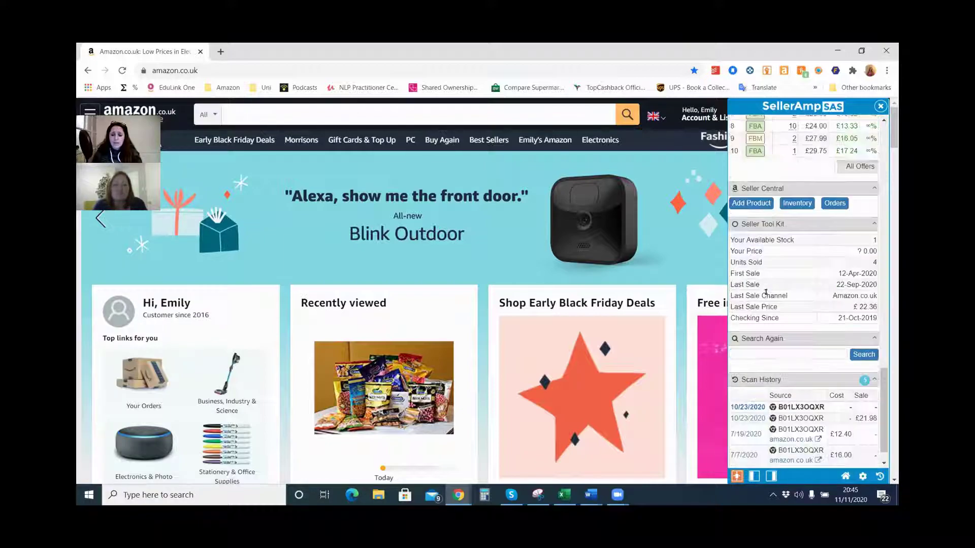
Send the Tommee Tippee Manual Breast Pump to Seller Central's add-listing offer form, then return to Amazon.co.uk
{"action": "left_click", "coordinate": [757, 204]}
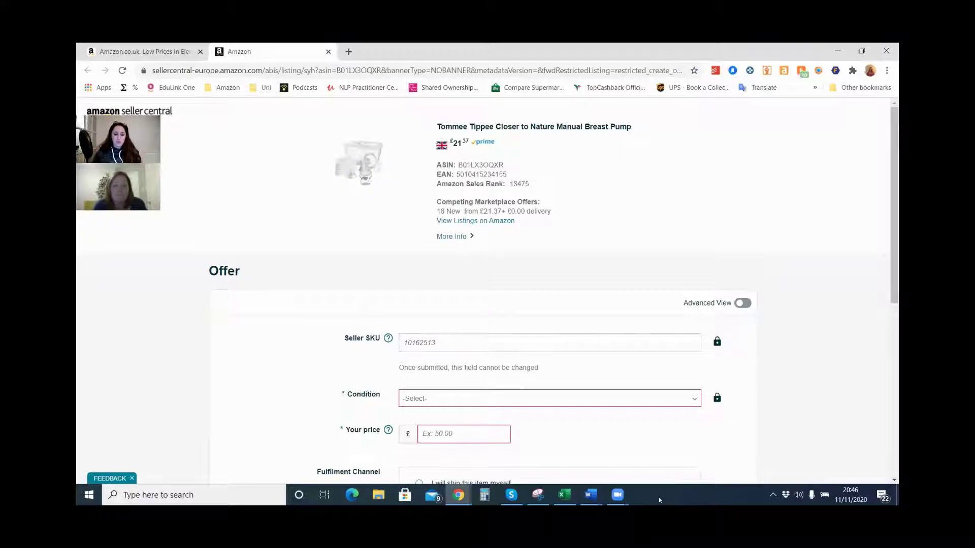
{"action": "scroll", "coordinate": [495, 348], "scroll_direction": "down", "scroll_amount": 3}
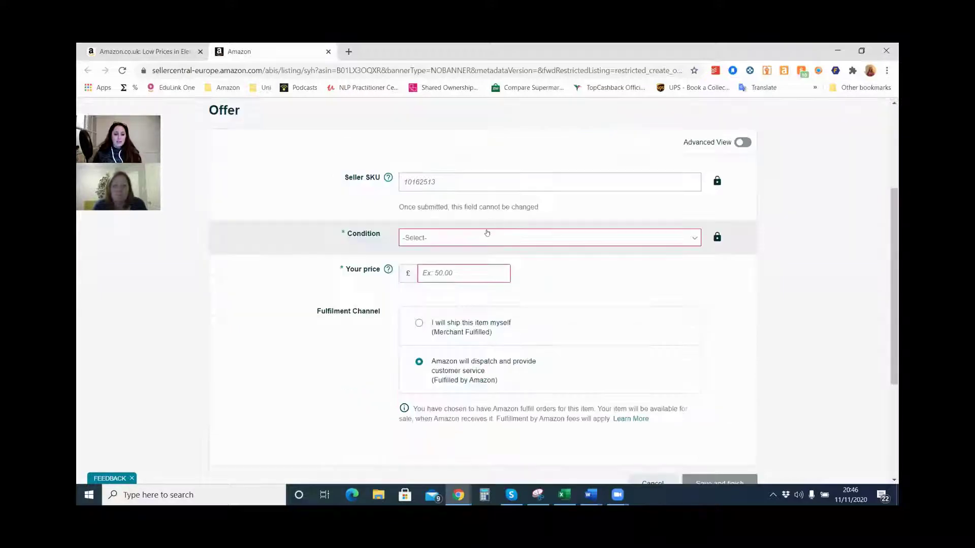
{"action": "left_click", "coordinate": [472, 273]}
{"action": "scroll", "coordinate": [599, 315], "scroll_direction": "down", "scroll_amount": 2}
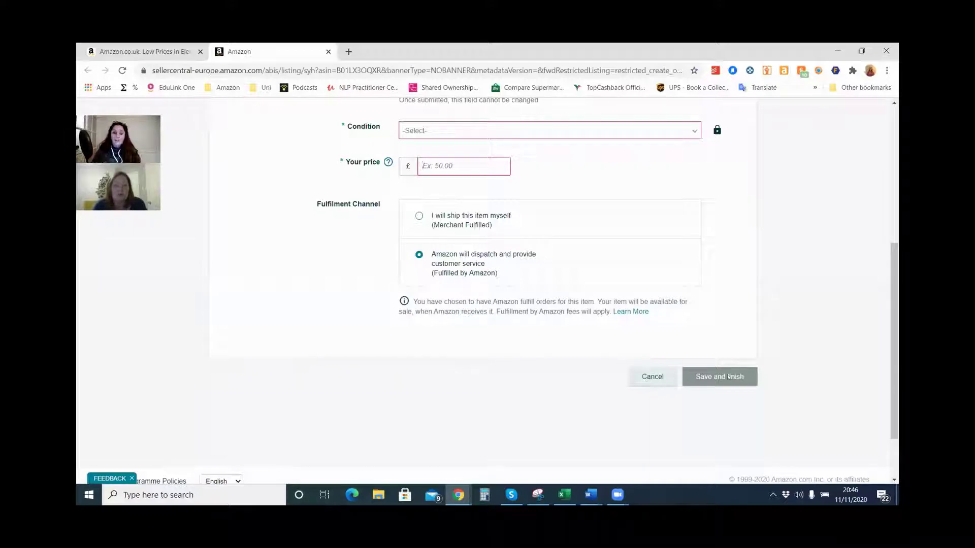
{"action": "scroll", "coordinate": [705, 344], "scroll_direction": "up", "scroll_amount": 3}
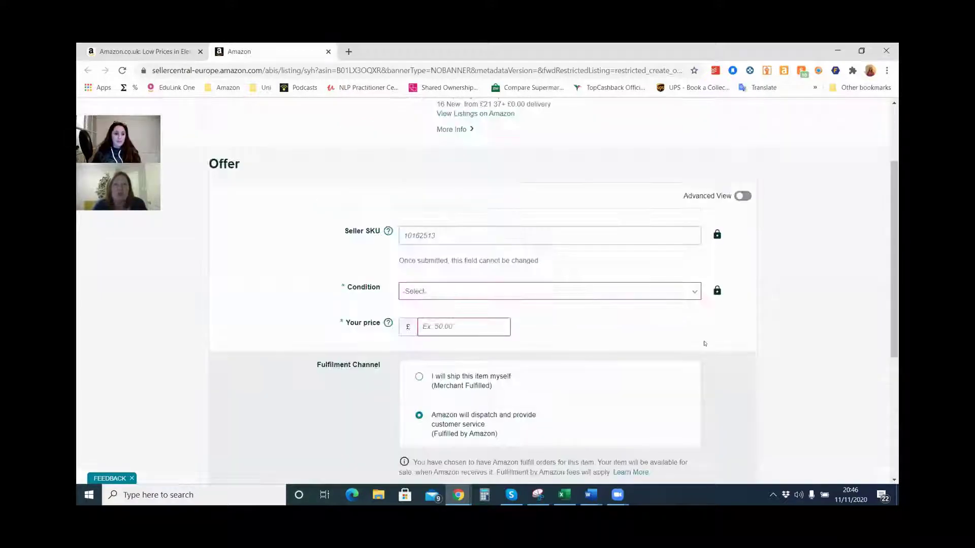
{"action": "scroll", "coordinate": [705, 344], "scroll_direction": "up", "scroll_amount": 2}
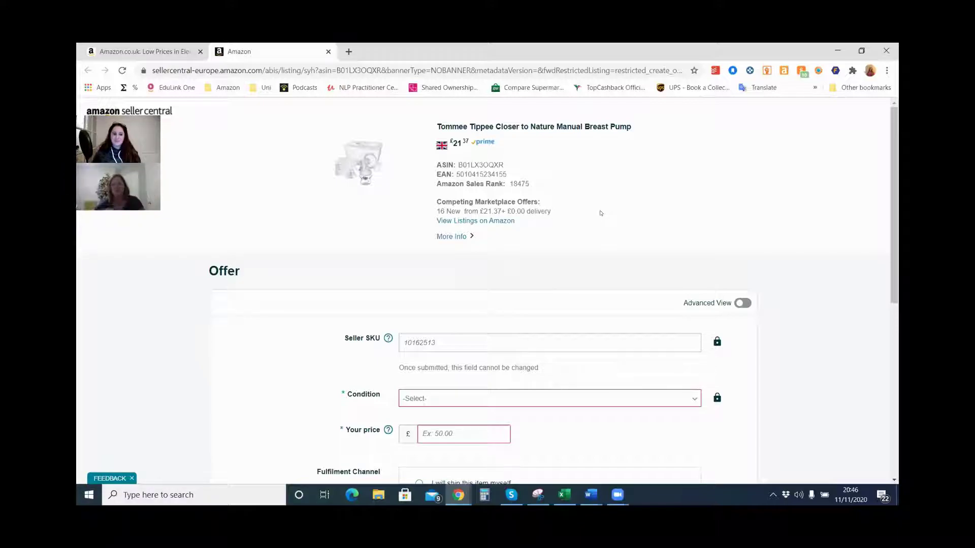
{"action": "left_click", "coordinate": [113, 48]}
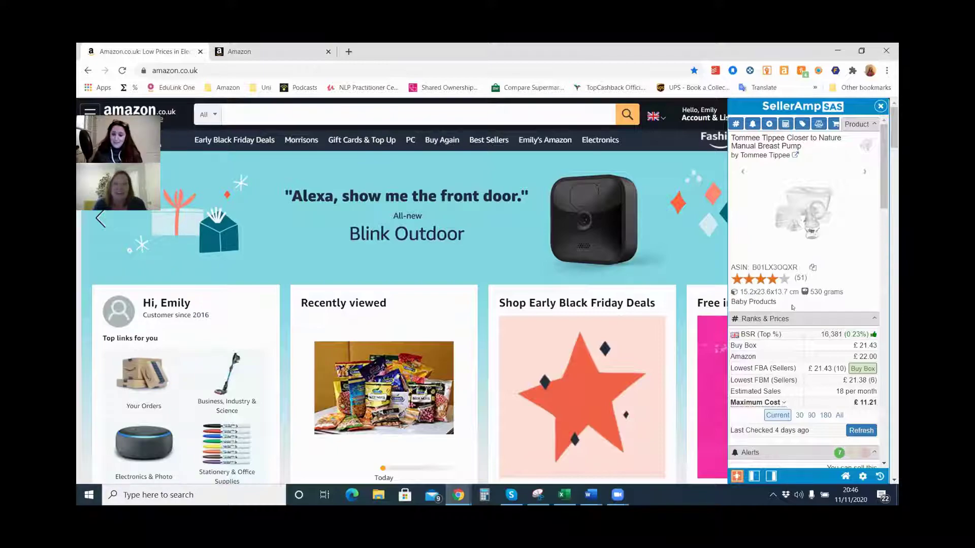
Close the duplicate Amazon homepage tab and go back to the first Amazon.co.uk tab
{"action": "scroll", "coordinate": [792, 307], "scroll_direction": "down", "scroll_amount": 15}
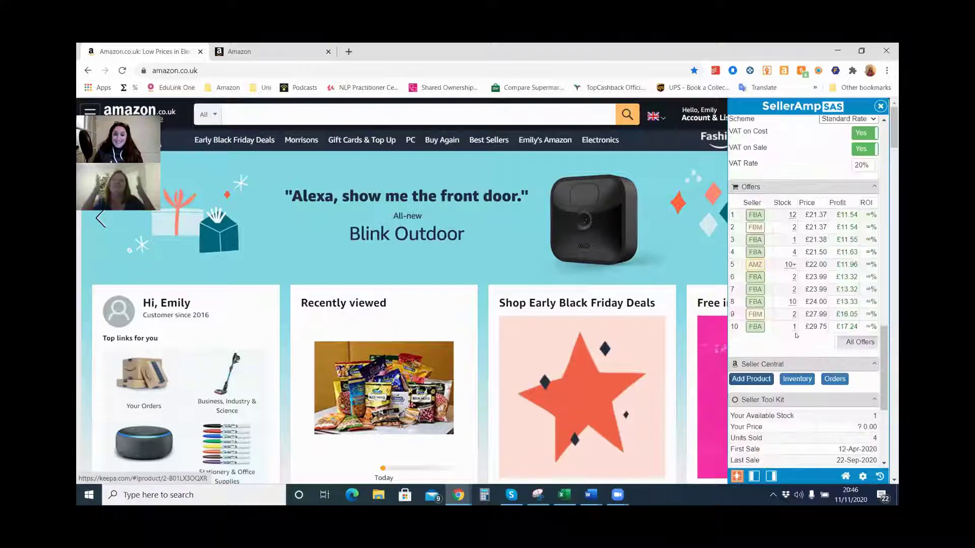
{"action": "scroll", "coordinate": [795, 335], "scroll_direction": "up", "scroll_amount": 15}
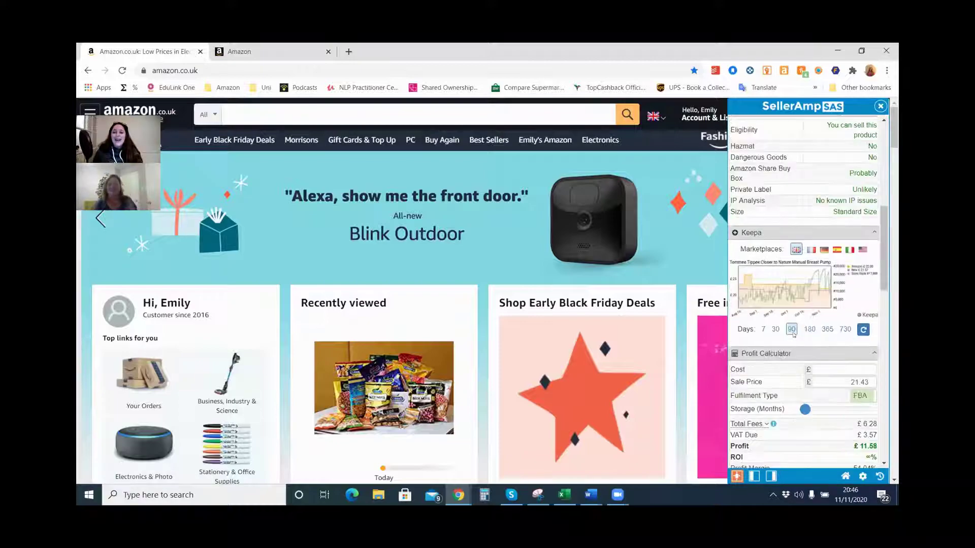
{"action": "scroll", "coordinate": [773, 204], "scroll_direction": "up", "scroll_amount": 1}
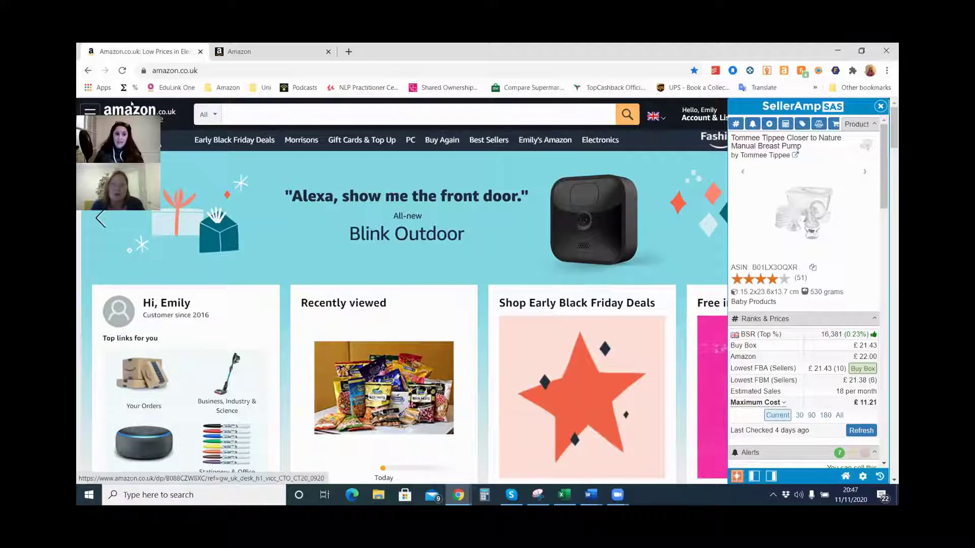
{"action": "left_click_drag", "start_coordinate": [133, 111], "coordinate": [182, 60]}
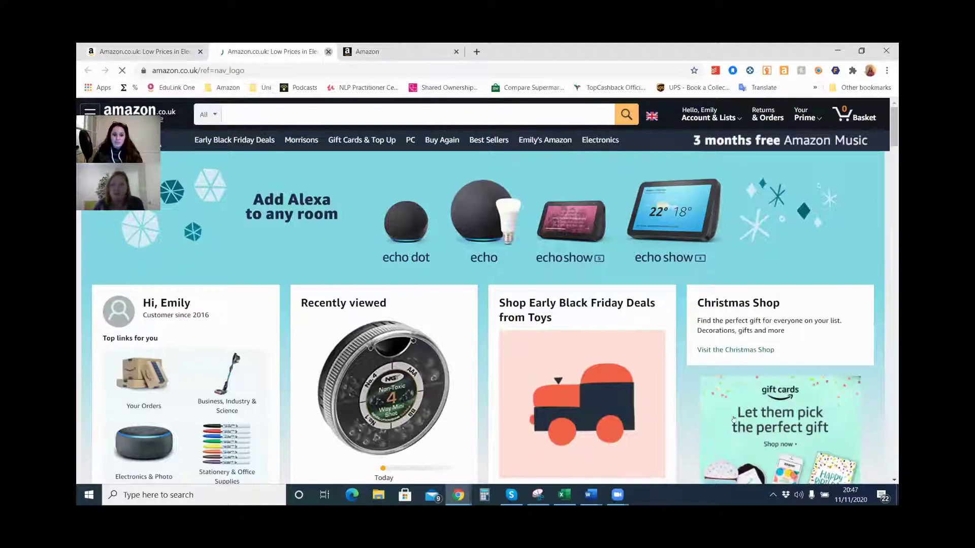
{"action": "left_click", "coordinate": [326, 51]}
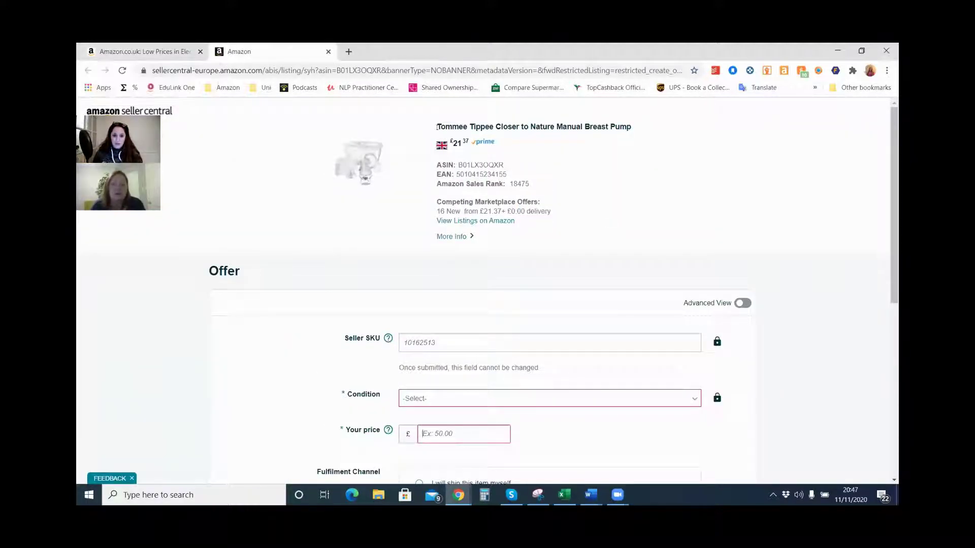
{"action": "left_click", "coordinate": [142, 51]}
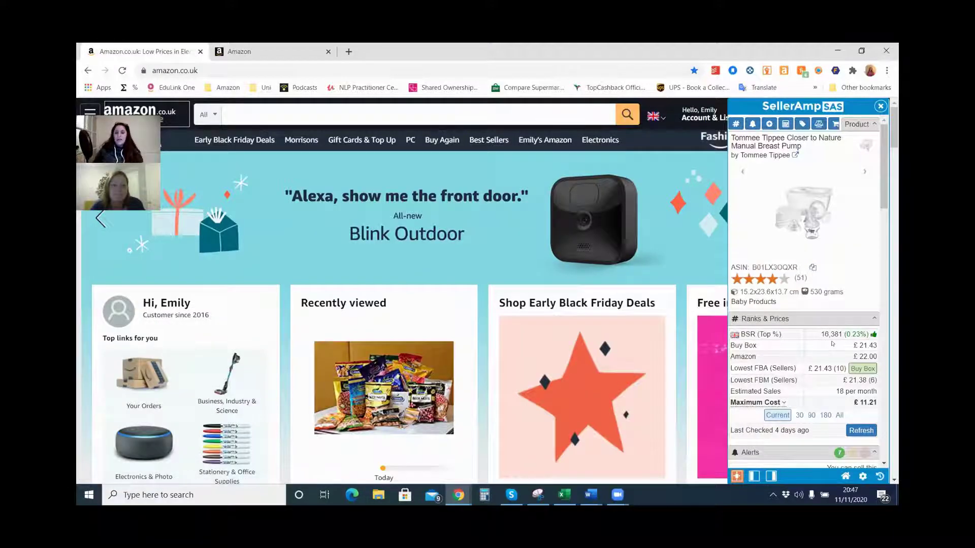
{"action": "scroll", "coordinate": [818, 343], "scroll_direction": "down", "scroll_amount": 8}
{"action": "scroll", "coordinate": [817, 356], "scroll_direction": "down", "scroll_amount": 10}
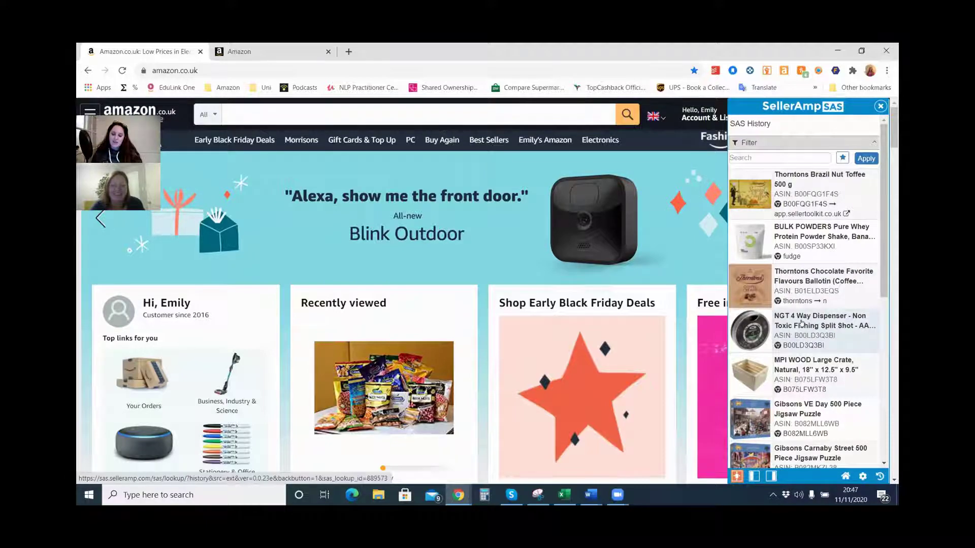
Load the NGT 4 Way Dispenser from scan history and open its Seller Central inventory listing
{"action": "left_click", "coordinate": [801, 323]}
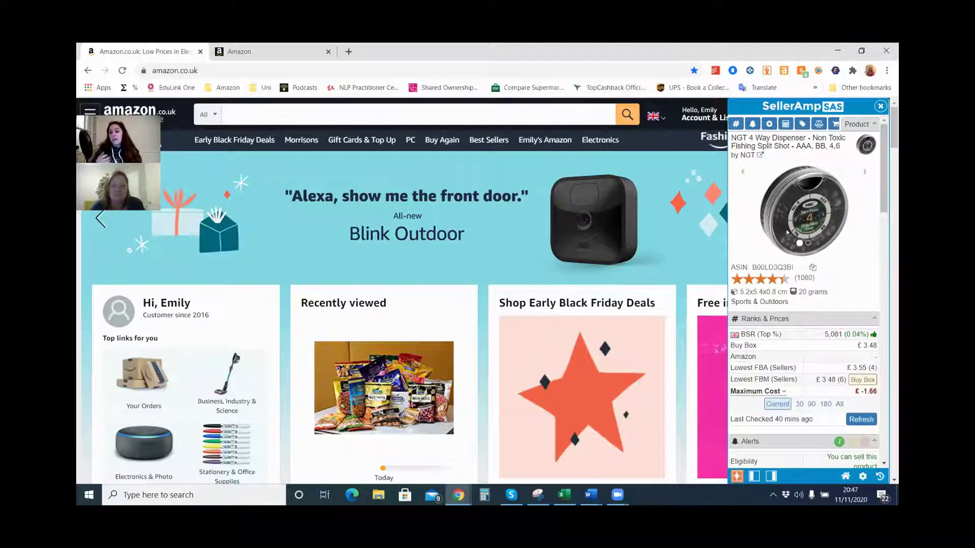
{"action": "scroll", "coordinate": [786, 244], "scroll_direction": "down", "scroll_amount": 4}
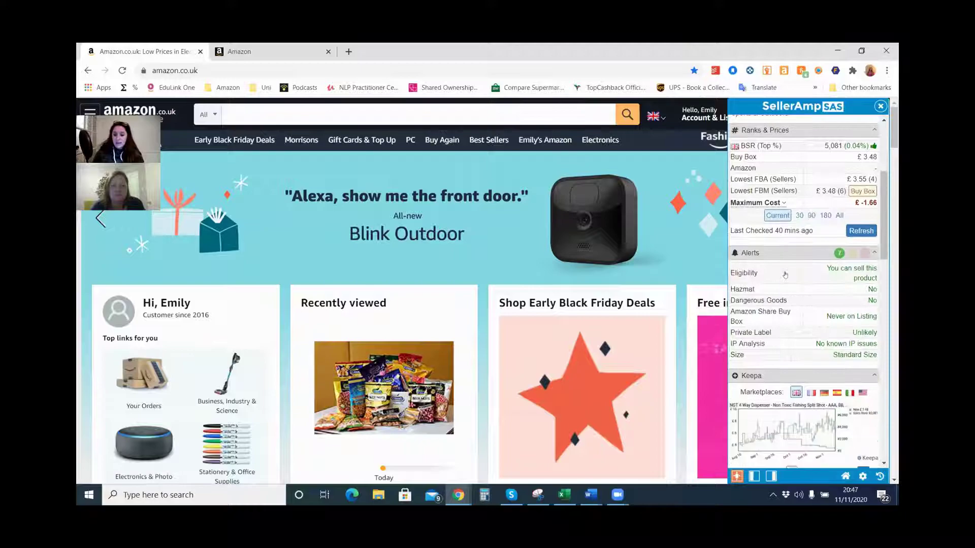
{"action": "scroll", "coordinate": [792, 276], "scroll_direction": "down", "scroll_amount": 5}
{"action": "scroll", "coordinate": [802, 277], "scroll_direction": "up", "scroll_amount": 10}
{"action": "scroll", "coordinate": [806, 278], "scroll_direction": "down", "scroll_amount": 5}
{"action": "scroll", "coordinate": [757, 404], "scroll_direction": "up", "scroll_amount": 2}
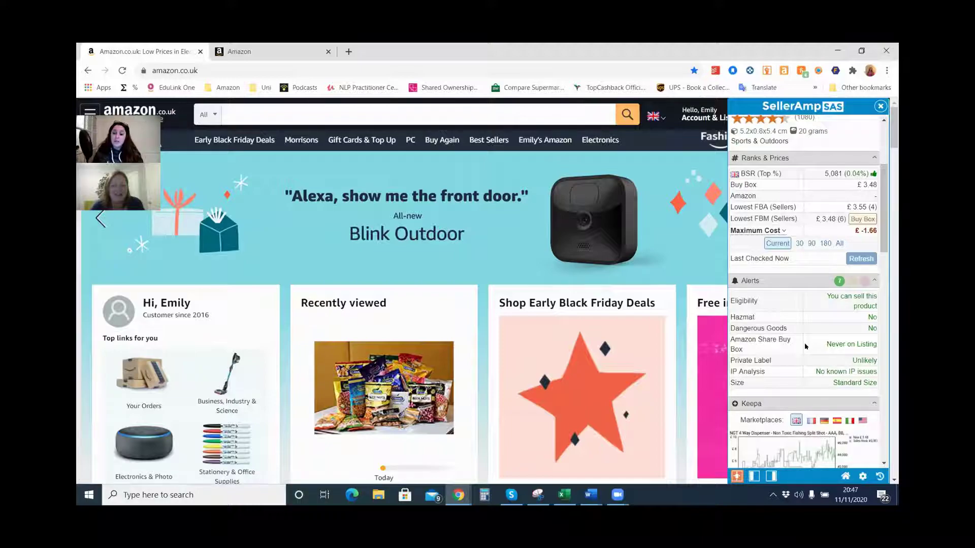
{"action": "scroll", "coordinate": [805, 347], "scroll_direction": "down", "scroll_amount": 15}
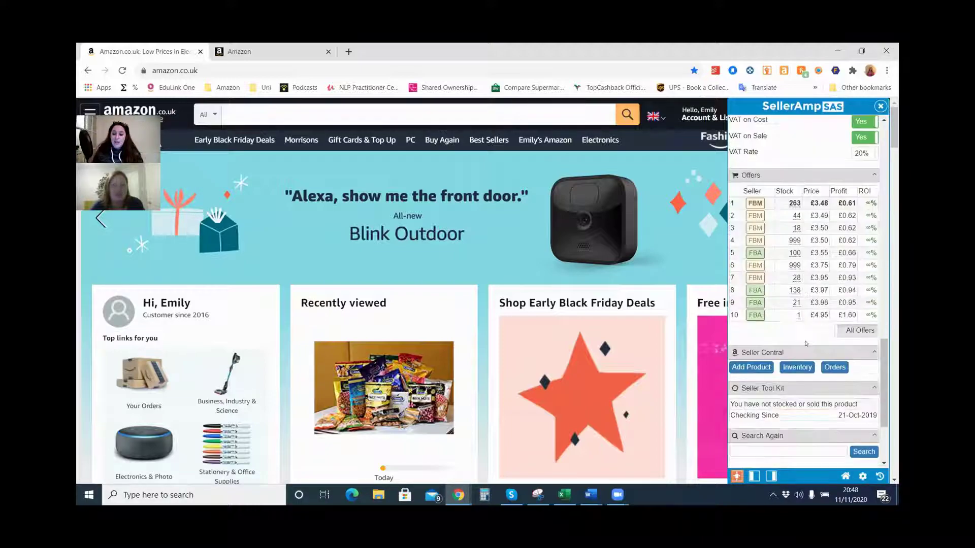
{"action": "left_click", "coordinate": [802, 261]}
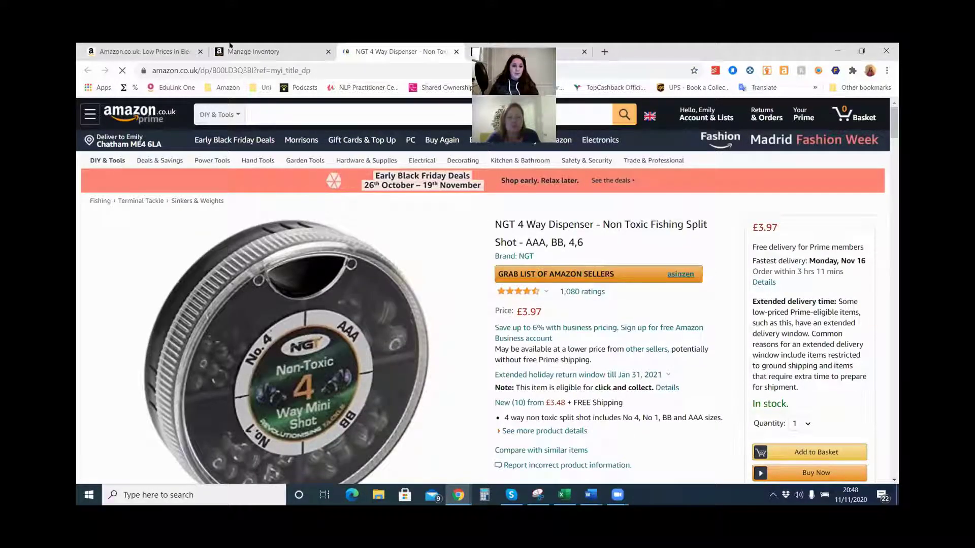
View the Manage Inventory listing for ASIN B00LD3Q3BI, inactive and out of stock
{"action": "left_click", "coordinate": [254, 51]}
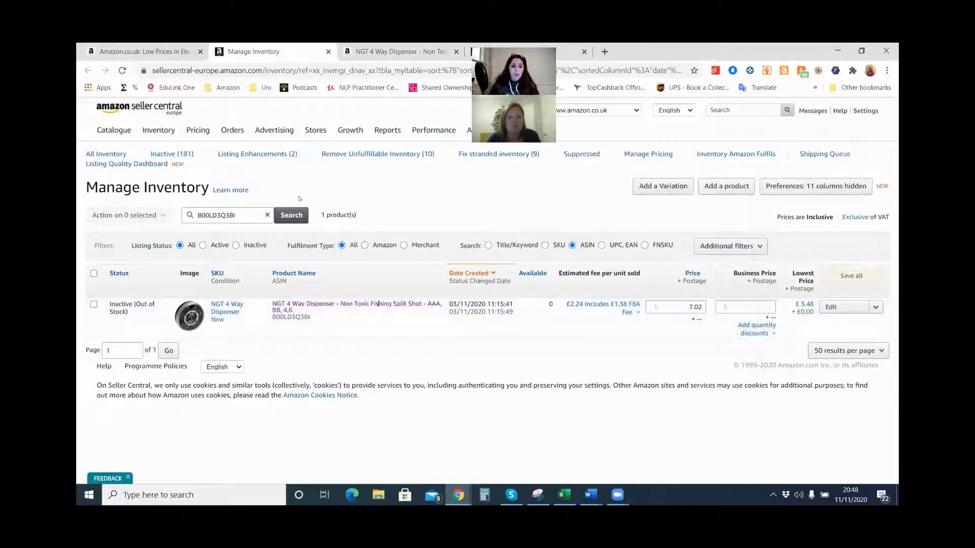
Reload Thorntons Brazil Nut Toffee 500 g from SAS History and check its 10 units sold
{"action": "left_click", "coordinate": [146, 45]}
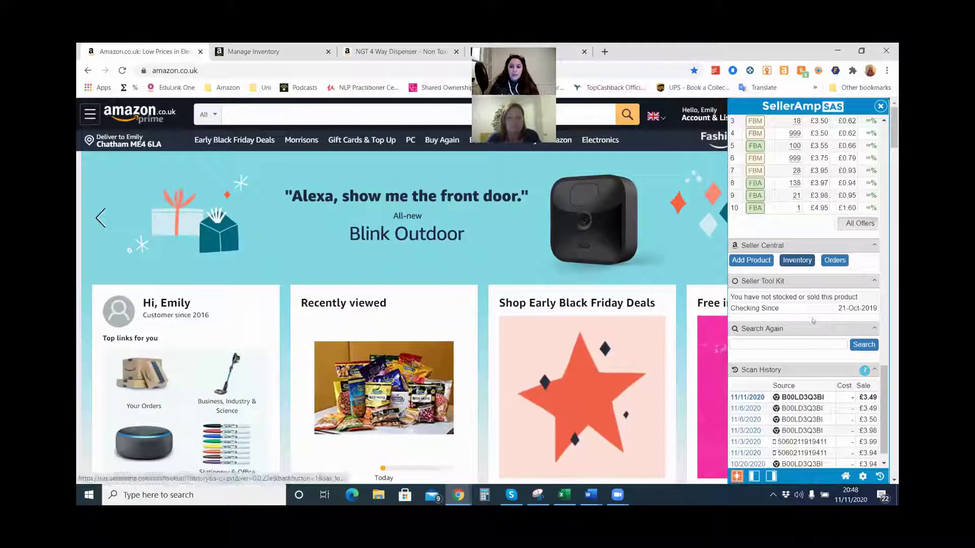
{"action": "scroll", "coordinate": [844, 457], "scroll_direction": "down", "scroll_amount": 5}
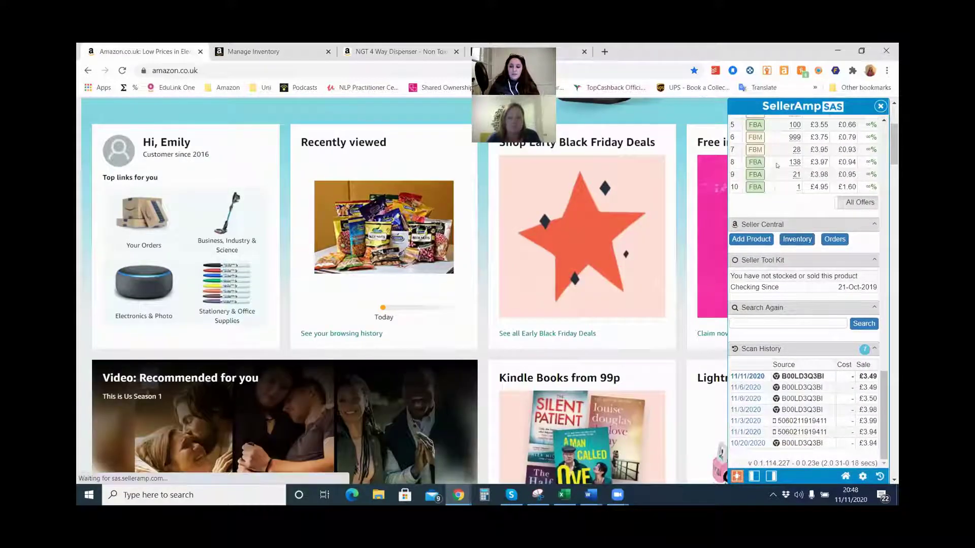
{"action": "left_click", "coordinate": [879, 477]}
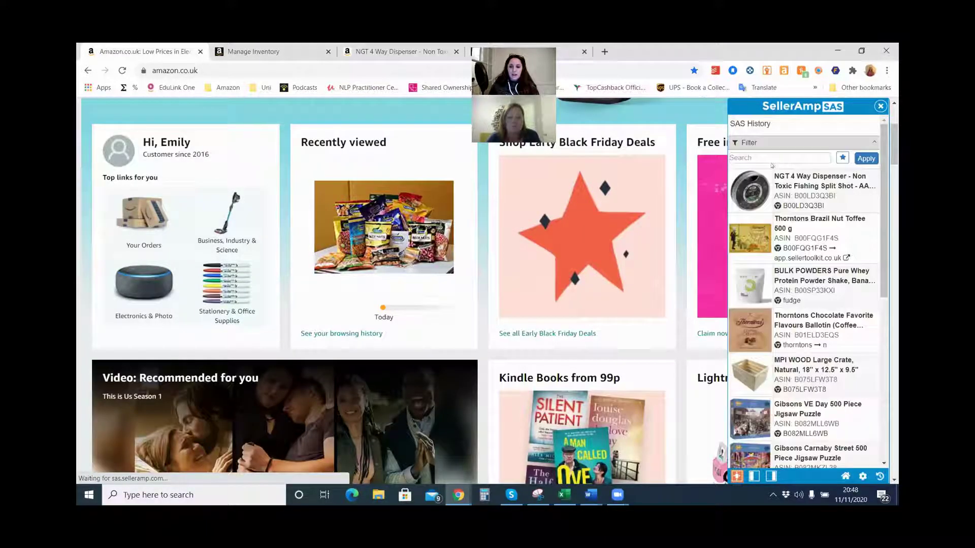
{"action": "left_click", "coordinate": [774, 233]}
{"action": "scroll", "coordinate": [786, 233], "scroll_direction": "down", "scroll_amount": 10}
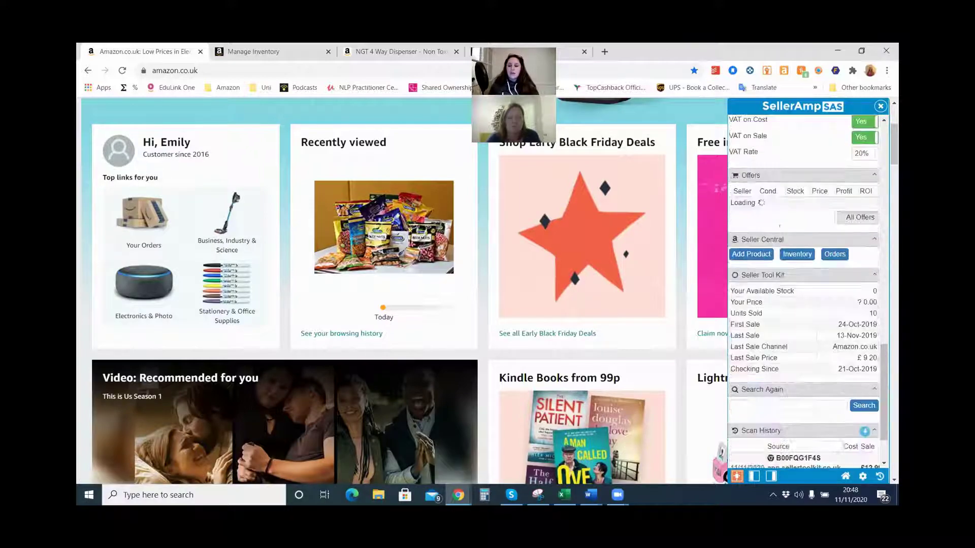
{"action": "scroll", "coordinate": [822, 307], "scroll_direction": "up", "scroll_amount": 1}
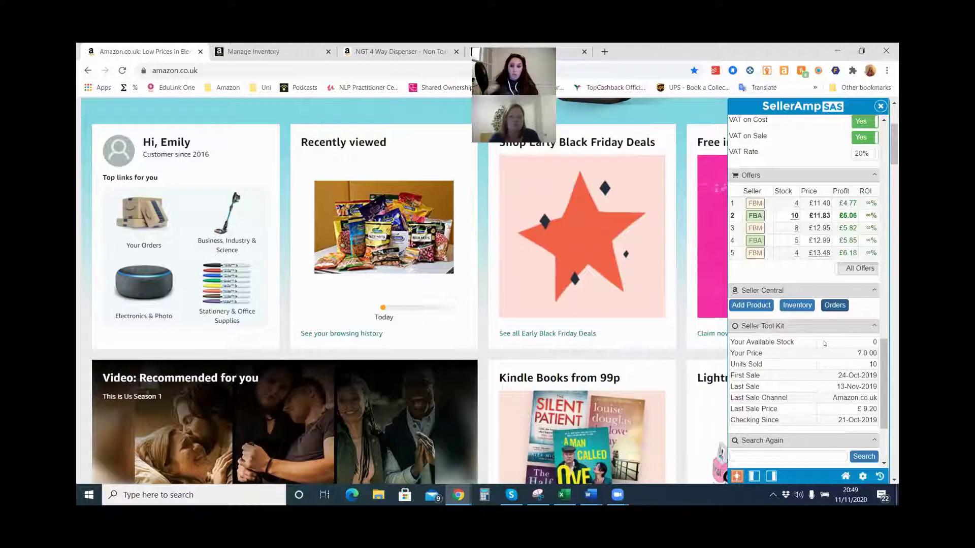
Open Manage Orders for the Thorntons toffee ASIN, showing the 13/11/2019 order at £9.20
{"action": "left_click", "coordinate": [837, 306]}
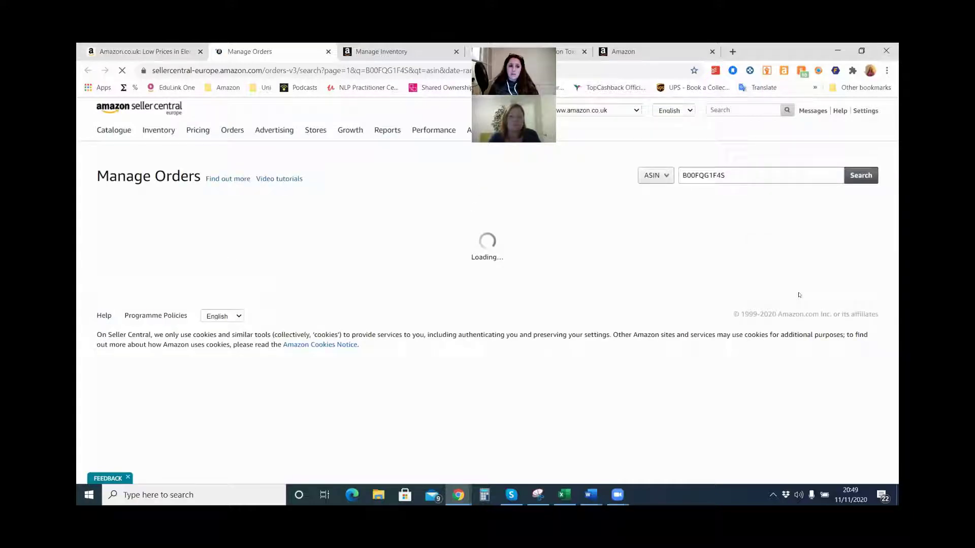
{"action": "key", "text": "ctrl+shift+Tab"}
{"action": "scroll", "coordinate": [795, 238], "scroll_direction": "up", "scroll_amount": 1}
{"action": "scroll", "coordinate": [795, 232], "scroll_direction": "up", "scroll_amount": 6}
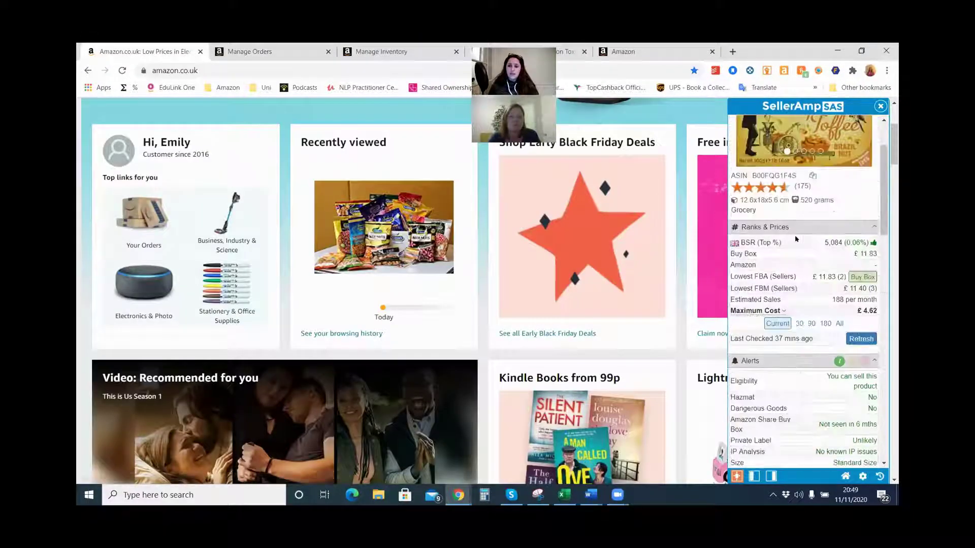
{"action": "scroll", "coordinate": [823, 259], "scroll_direction": "down", "scroll_amount": 2}
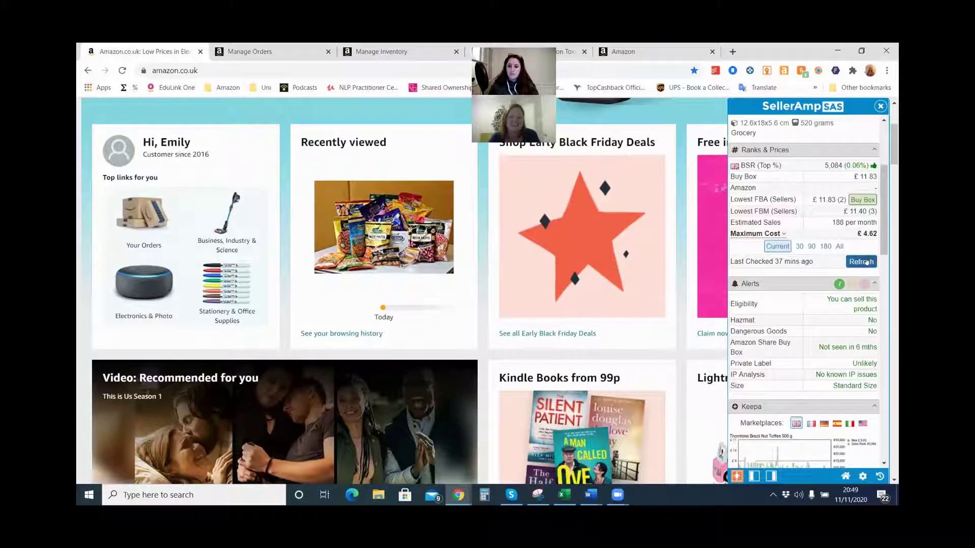
{"action": "scroll", "coordinate": [823, 357], "scroll_direction": "down", "scroll_amount": 5}
{"action": "scroll", "coordinate": [823, 357], "scroll_direction": "down", "scroll_amount": 10}
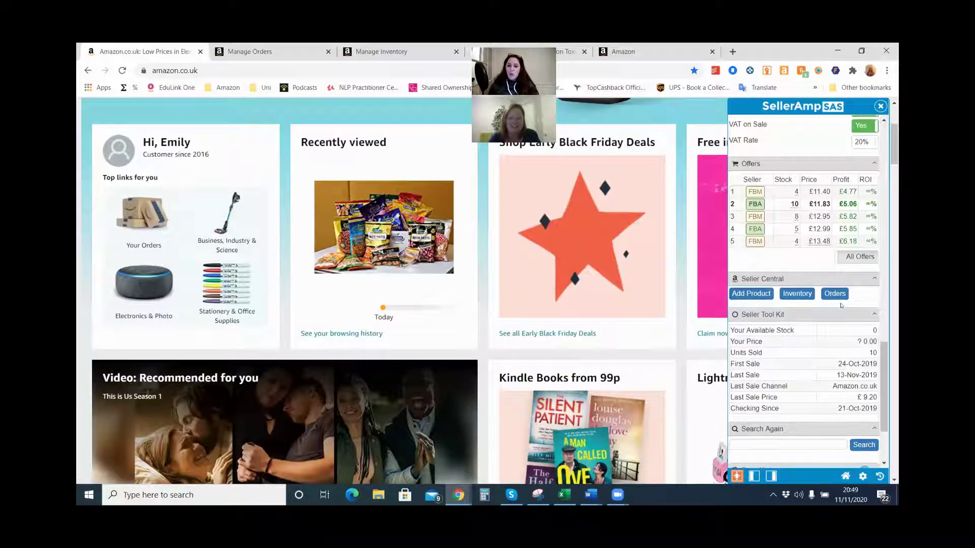
{"action": "left_click", "coordinate": [835, 295]}
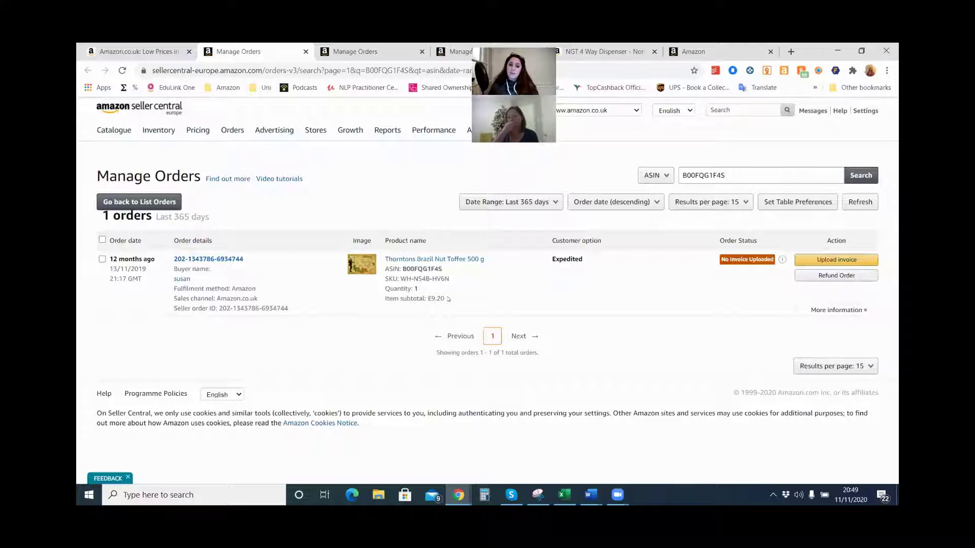
Switch back to the Amazon.co.uk tab with the SellerAmp panel showing the toffee
{"action": "left_click", "coordinate": [141, 51]}
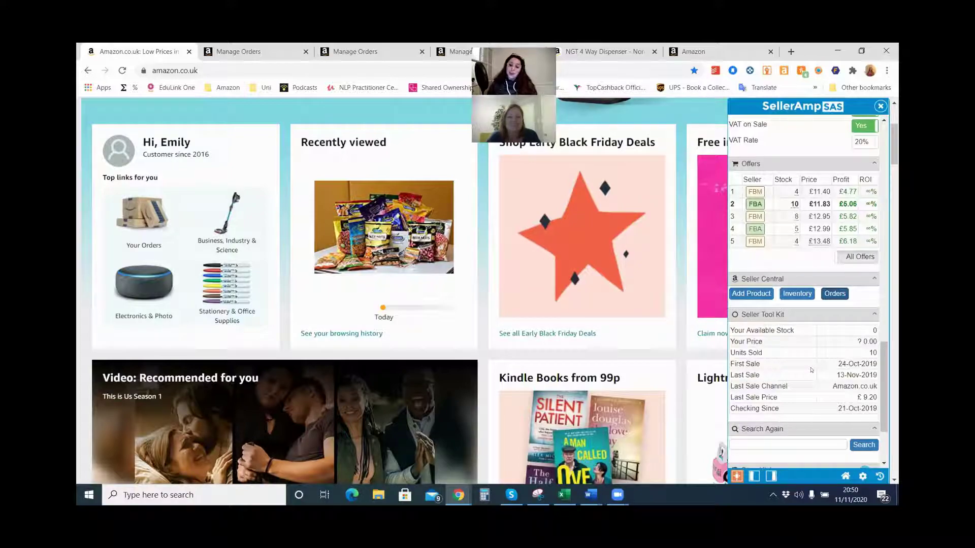
{"action": "scroll", "coordinate": [811, 370], "scroll_direction": "down", "scroll_amount": 3}
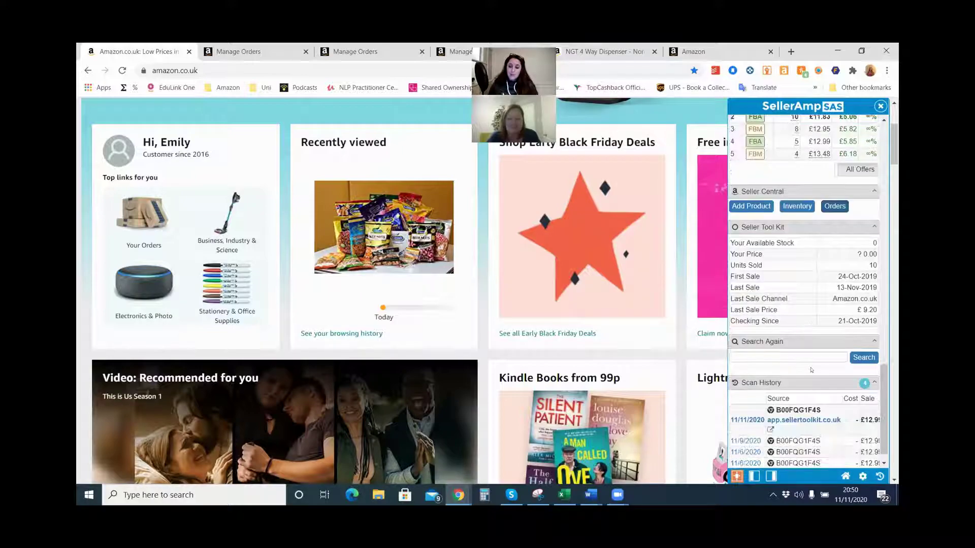
{"action": "scroll", "coordinate": [812, 370], "scroll_direction": "up", "scroll_amount": 6}
{"action": "scroll", "coordinate": [810, 369], "scroll_direction": "up", "scroll_amount": 4}
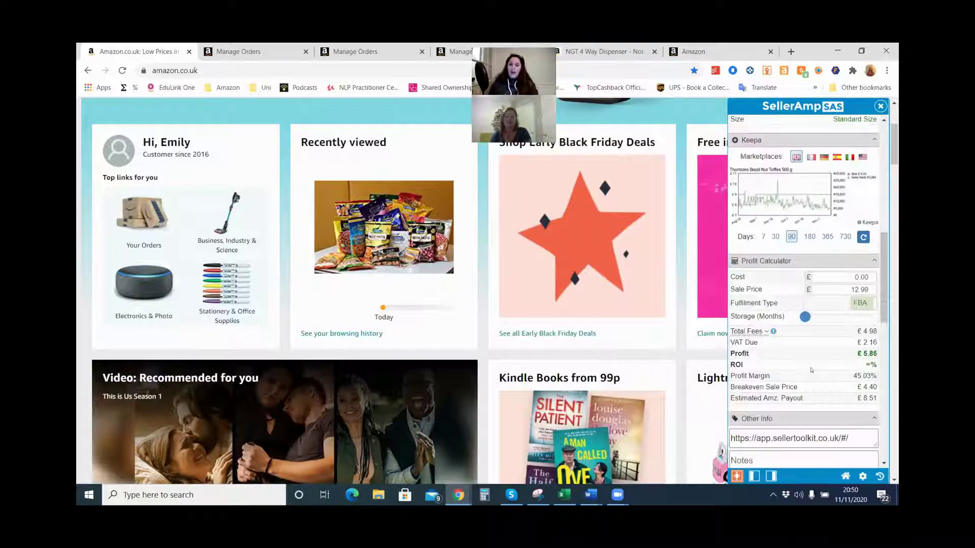
{"action": "scroll", "coordinate": [804, 370], "scroll_direction": "down", "scroll_amount": 6}
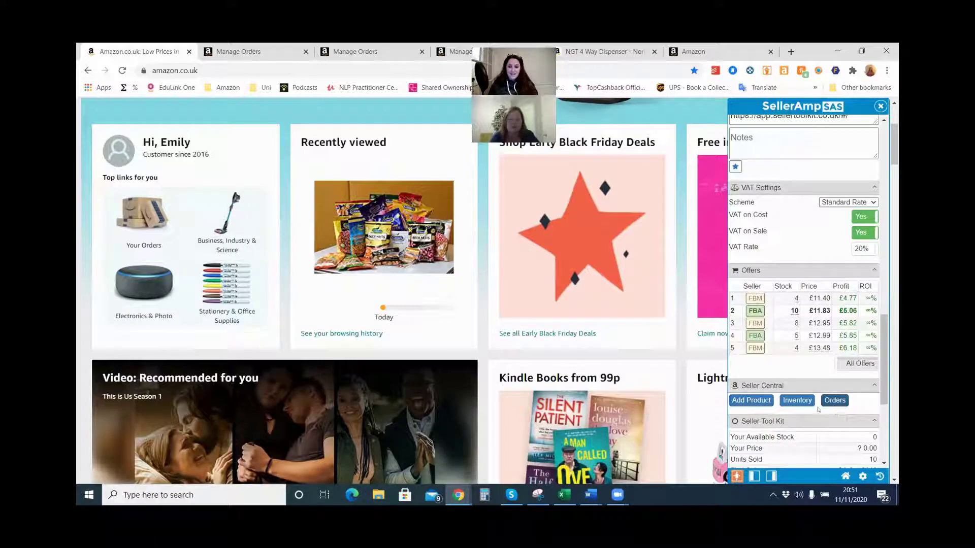
Scroll the SAS panel past the toffee's FBA and FBM offers toward Scan History
{"action": "scroll", "coordinate": [807, 404], "scroll_direction": "down", "scroll_amount": 1}
{"action": "scroll", "coordinate": [807, 403], "scroll_direction": "down", "scroll_amount": 3}
{"action": "scroll", "coordinate": [808, 404], "scroll_direction": "down", "scroll_amount": 1}
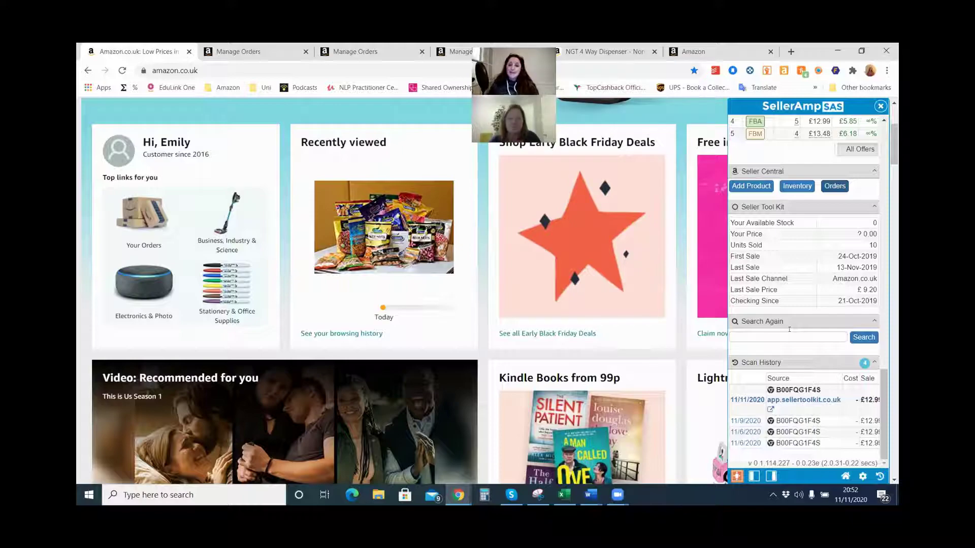
{"action": "scroll", "coordinate": [793, 433], "scroll_direction": "down", "scroll_amount": 3}
{"action": "scroll", "coordinate": [650, 357], "scroll_direction": "up", "scroll_amount": 4}
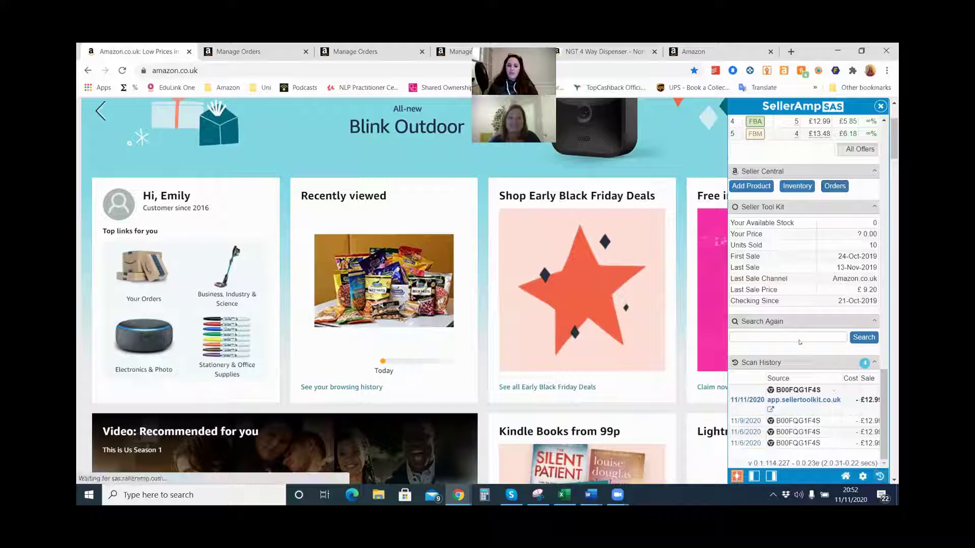
{"action": "scroll", "coordinate": [828, 308], "scroll_direction": "down", "scroll_amount": 2}
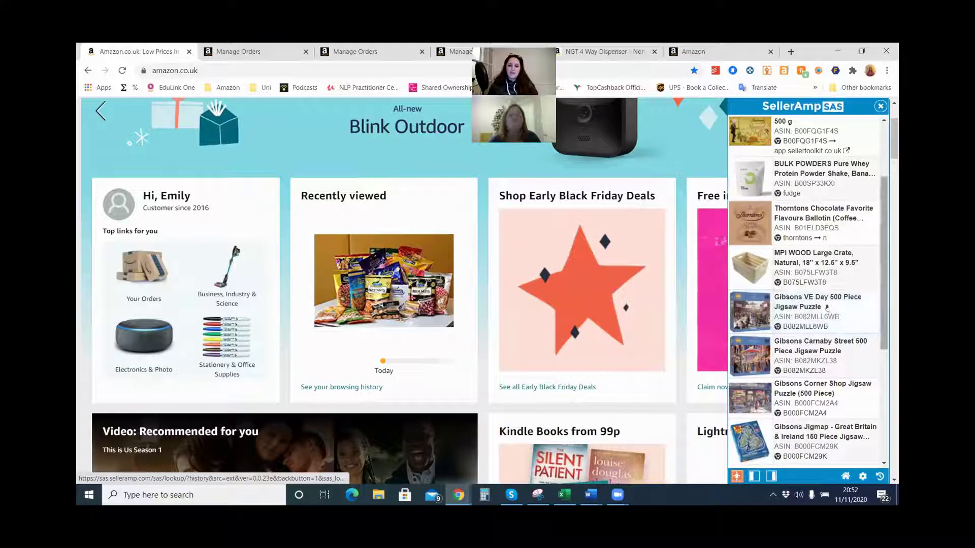
{"action": "scroll", "coordinate": [772, 300], "scroll_direction": "up", "scroll_amount": 3}
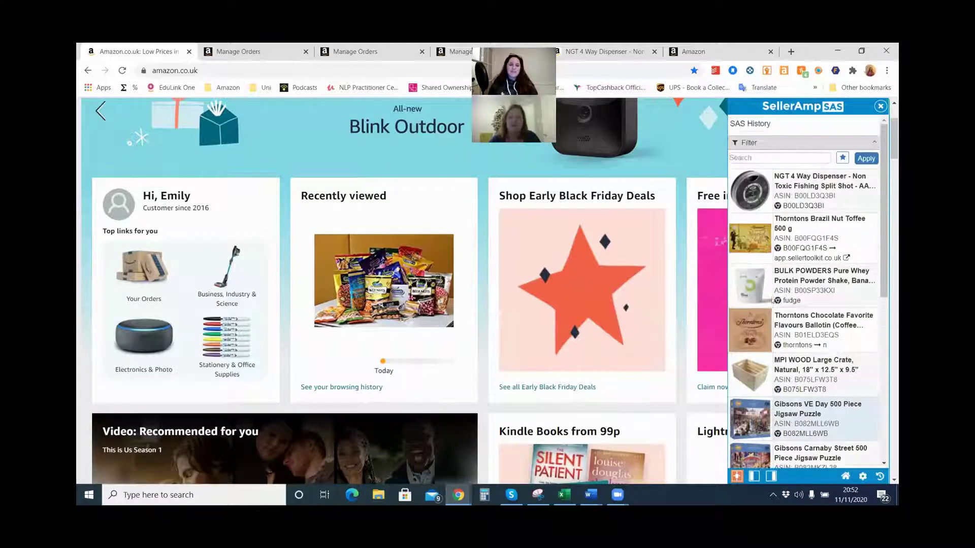